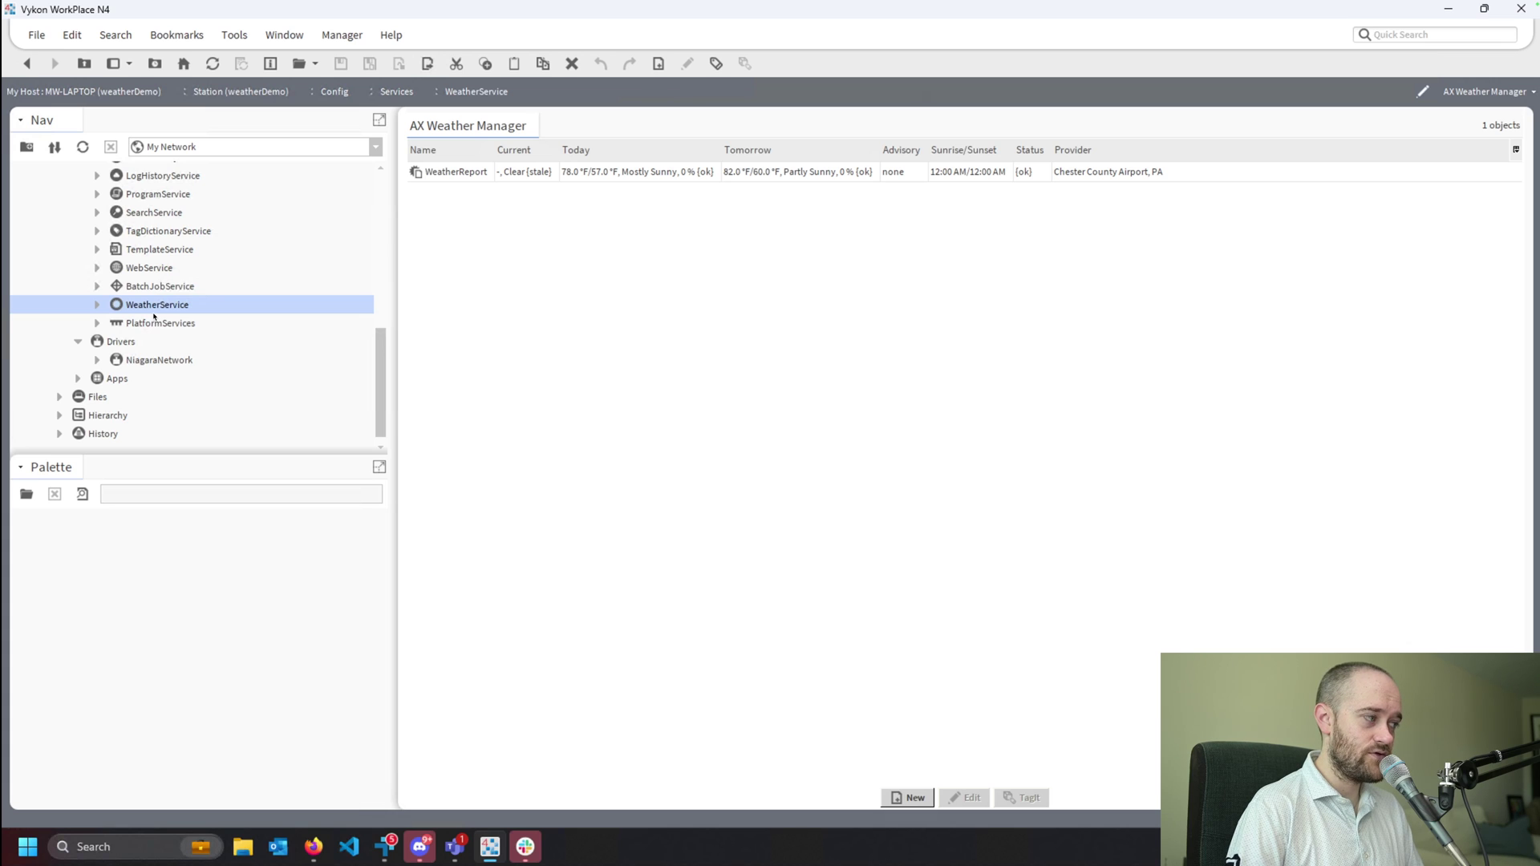
# Step: Open the AX Property Sheet of the WeatherReport under WeatherService in the Nav tree
pyautogui.click(97, 305)
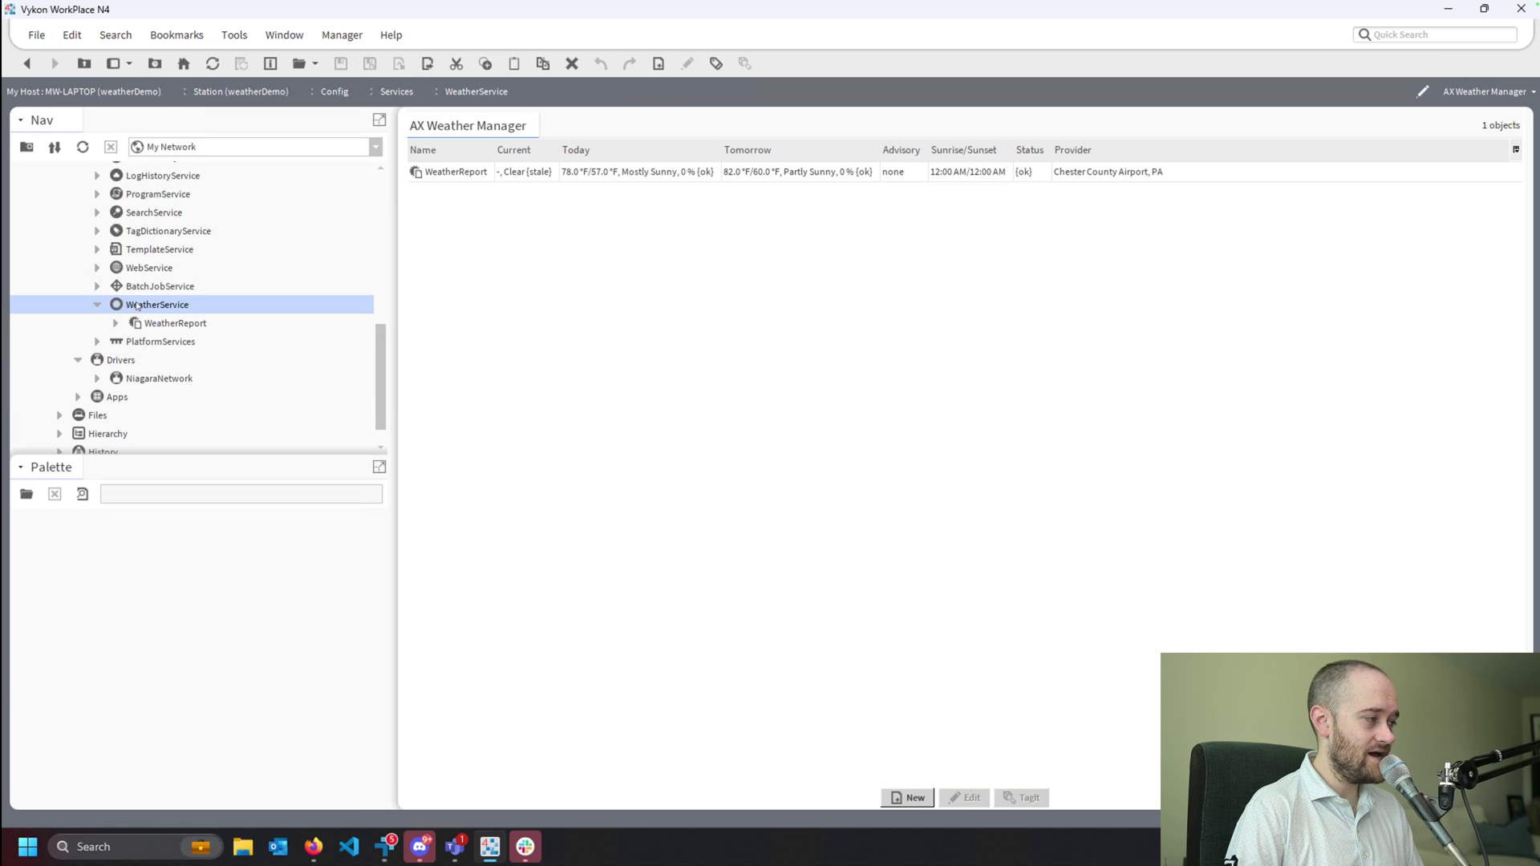
pyautogui.click(156, 328)
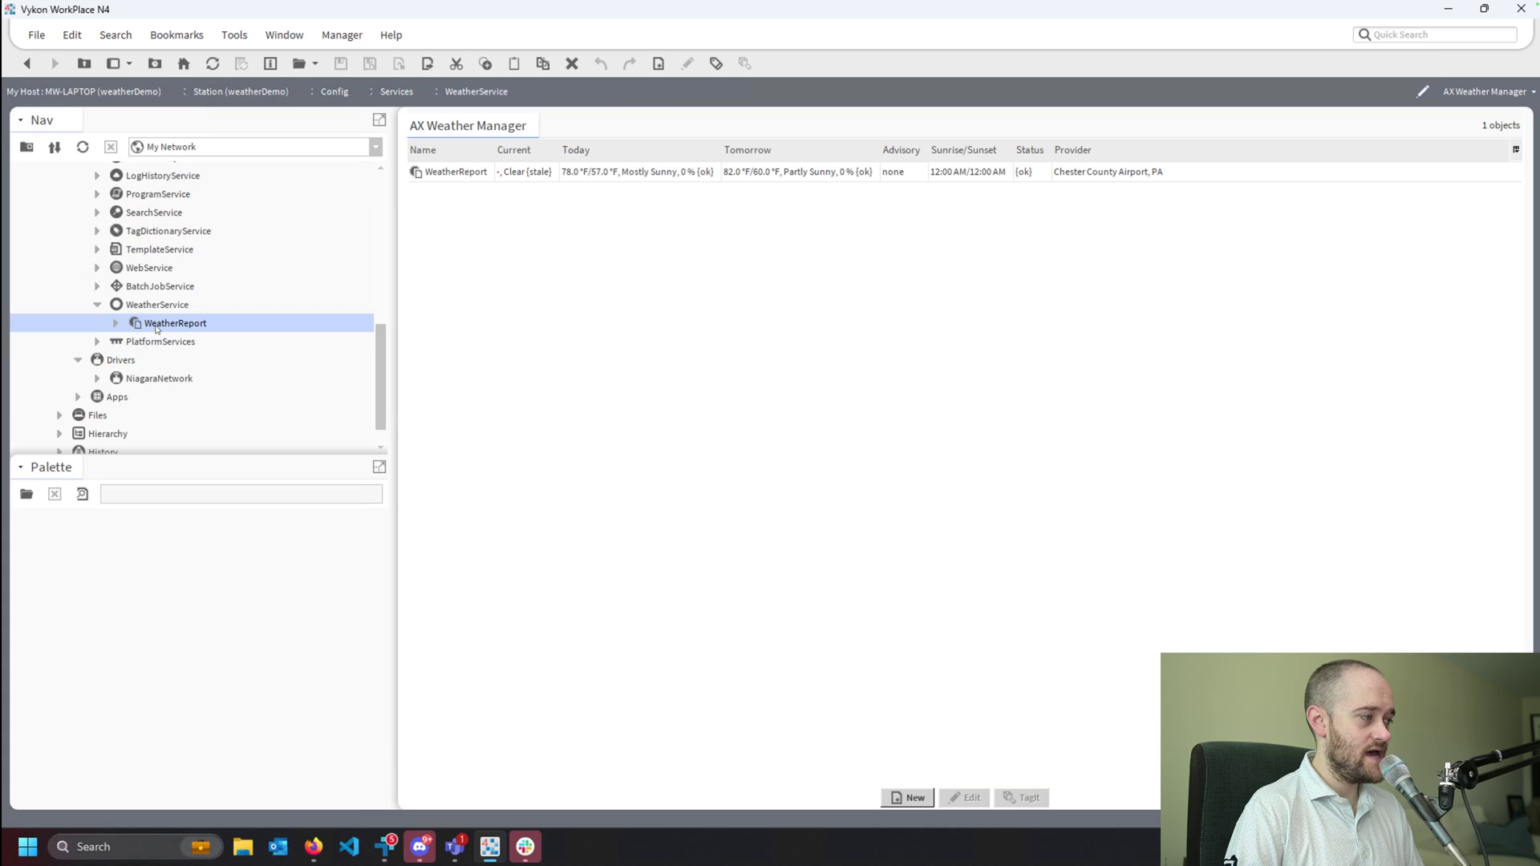
pyautogui.rightClick(157, 327)
pyautogui.moveTo(214, 261)
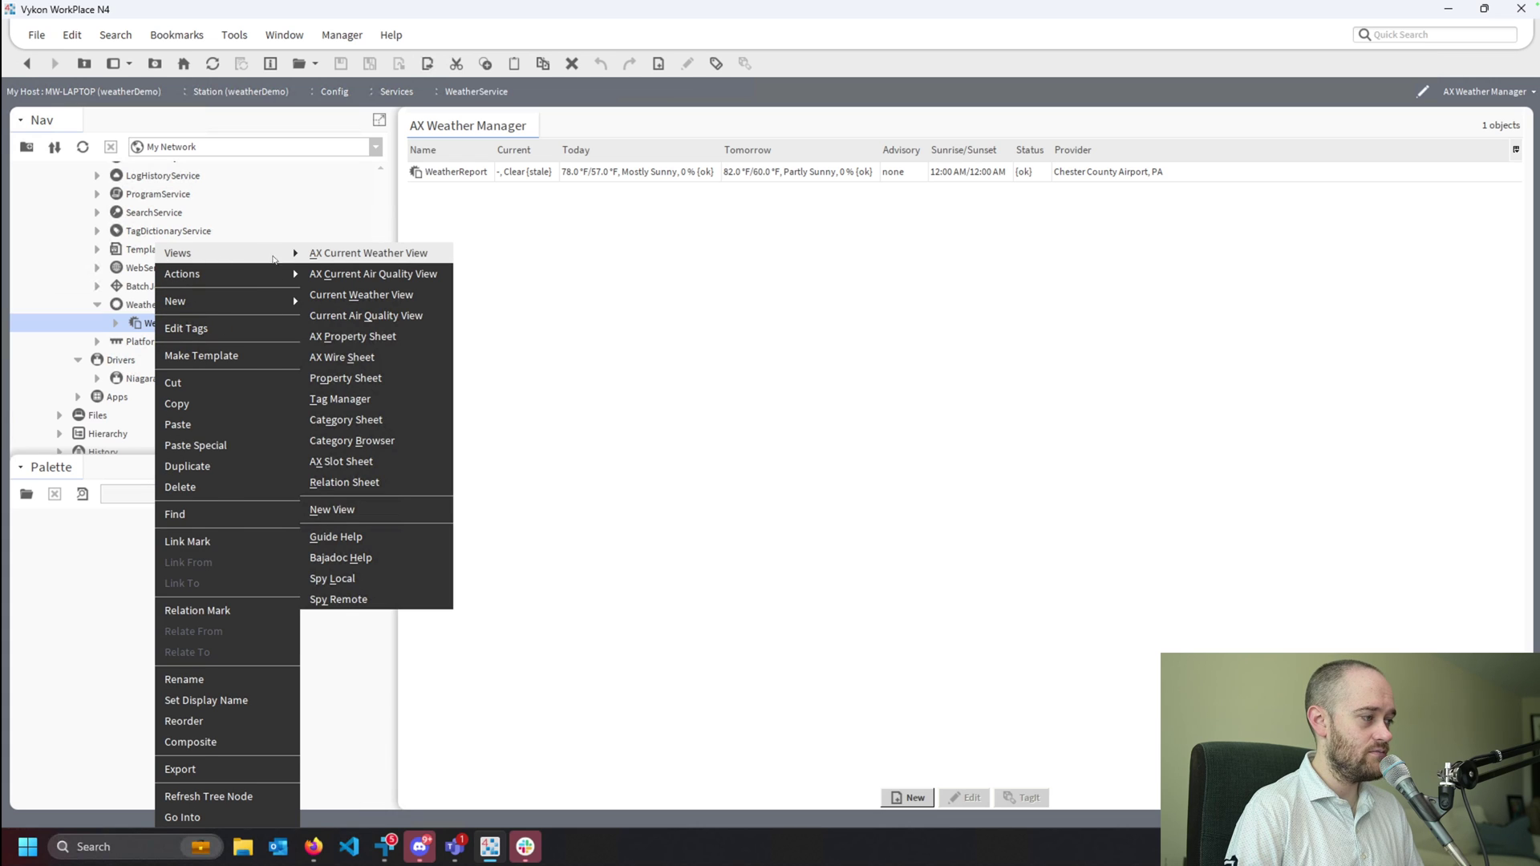
pyautogui.click(374, 337)
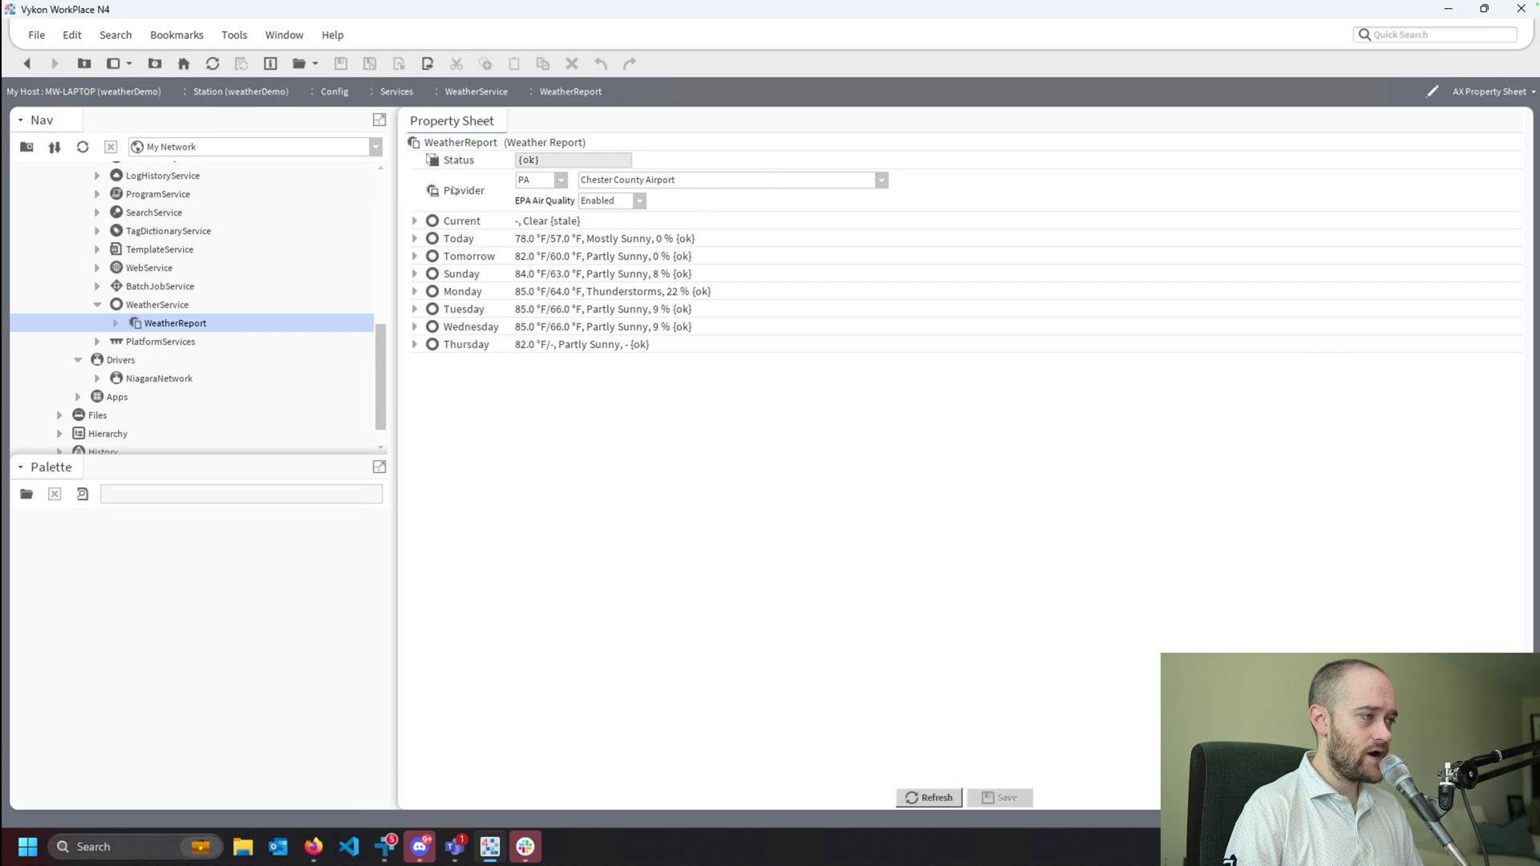
# Step: Show the Provider property's AX Slot Sheet
pyautogui.rightClick(453, 190)
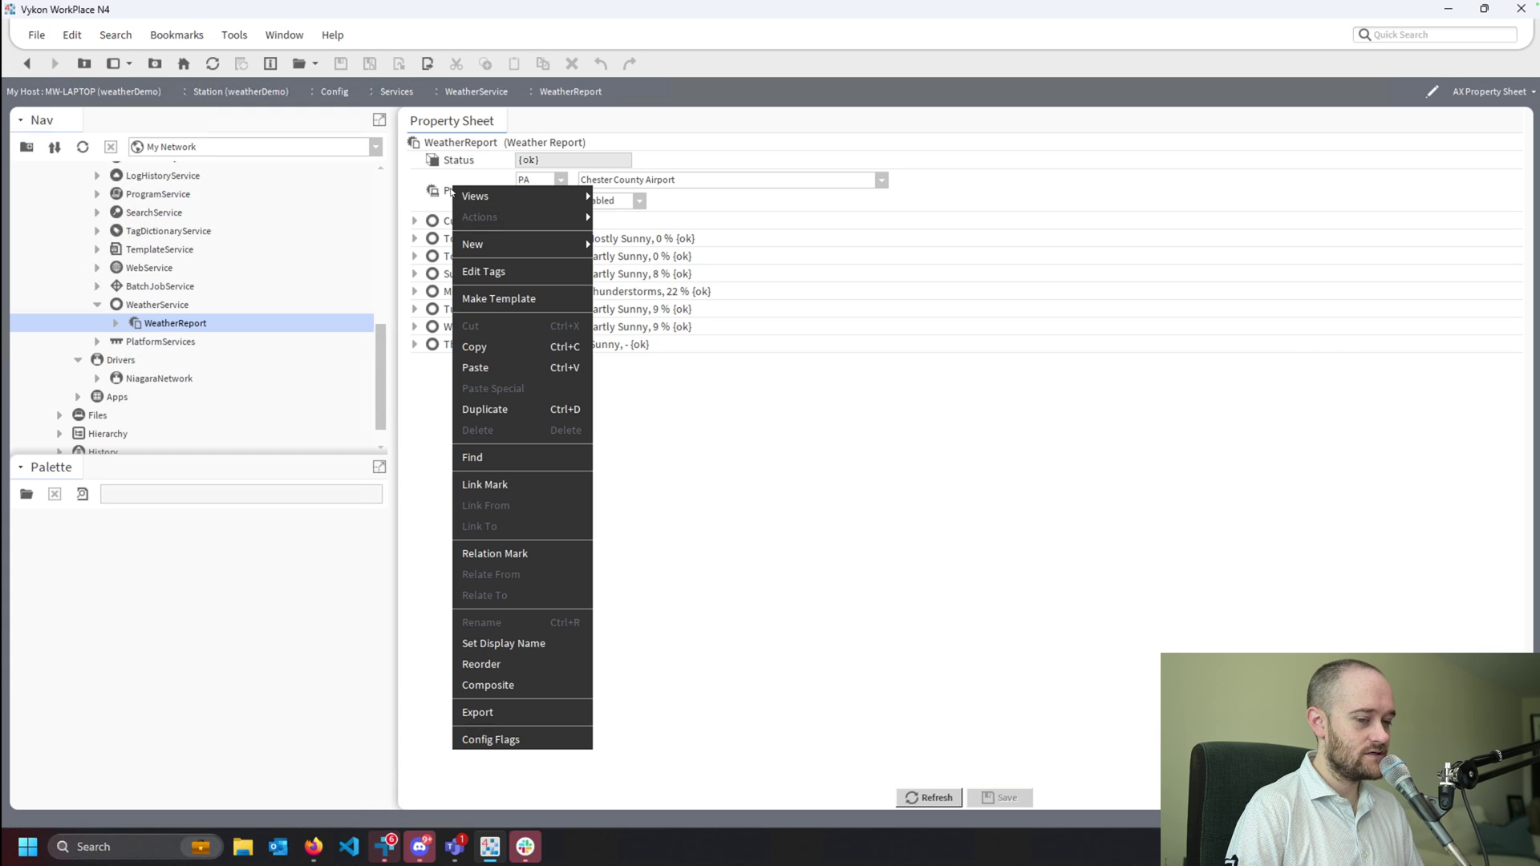
pyautogui.moveTo(485, 201)
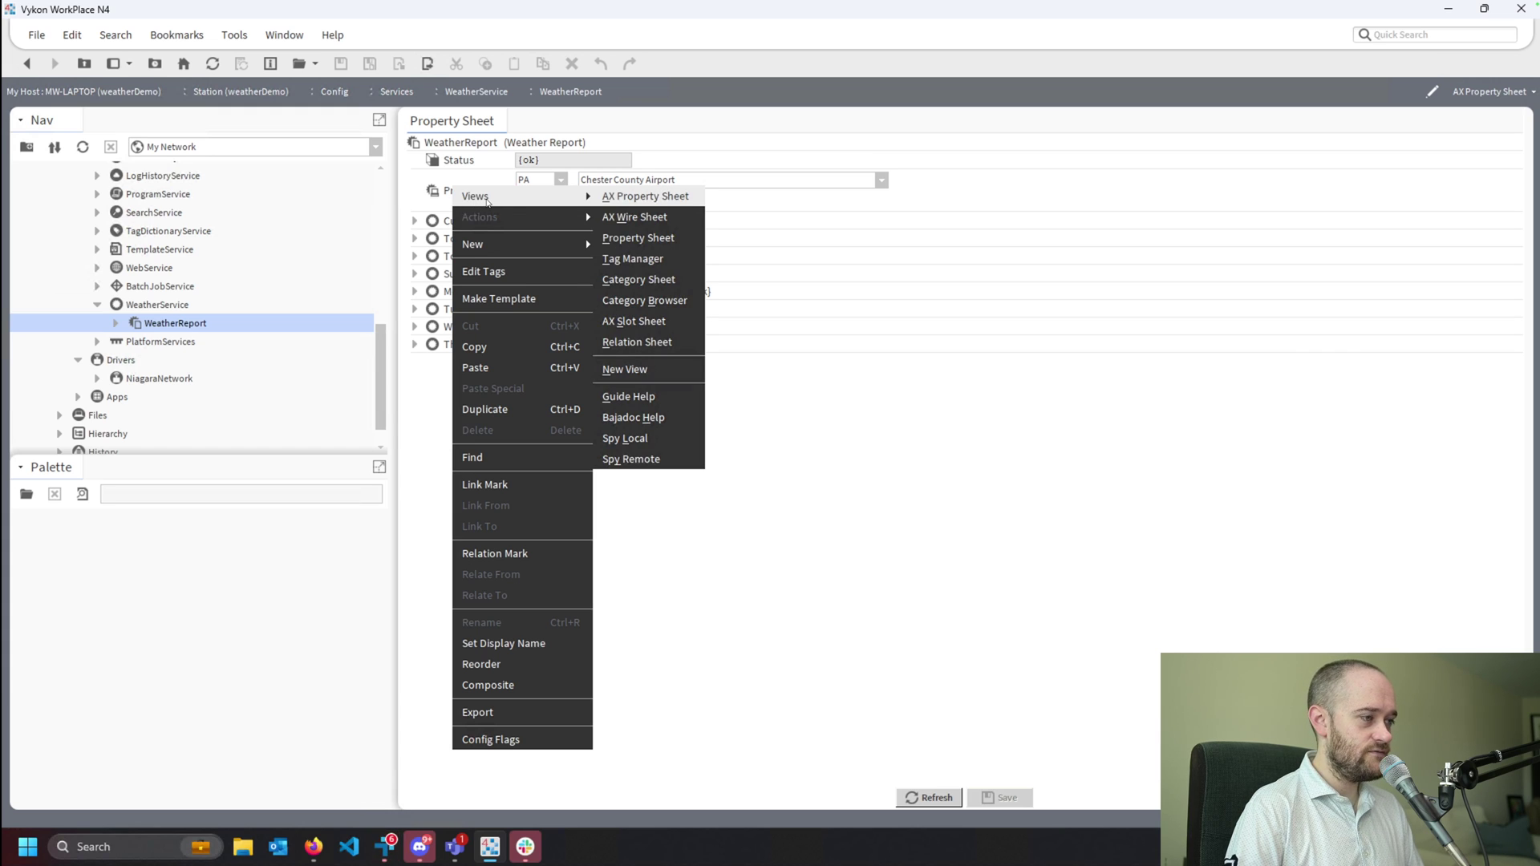
pyautogui.click(642, 325)
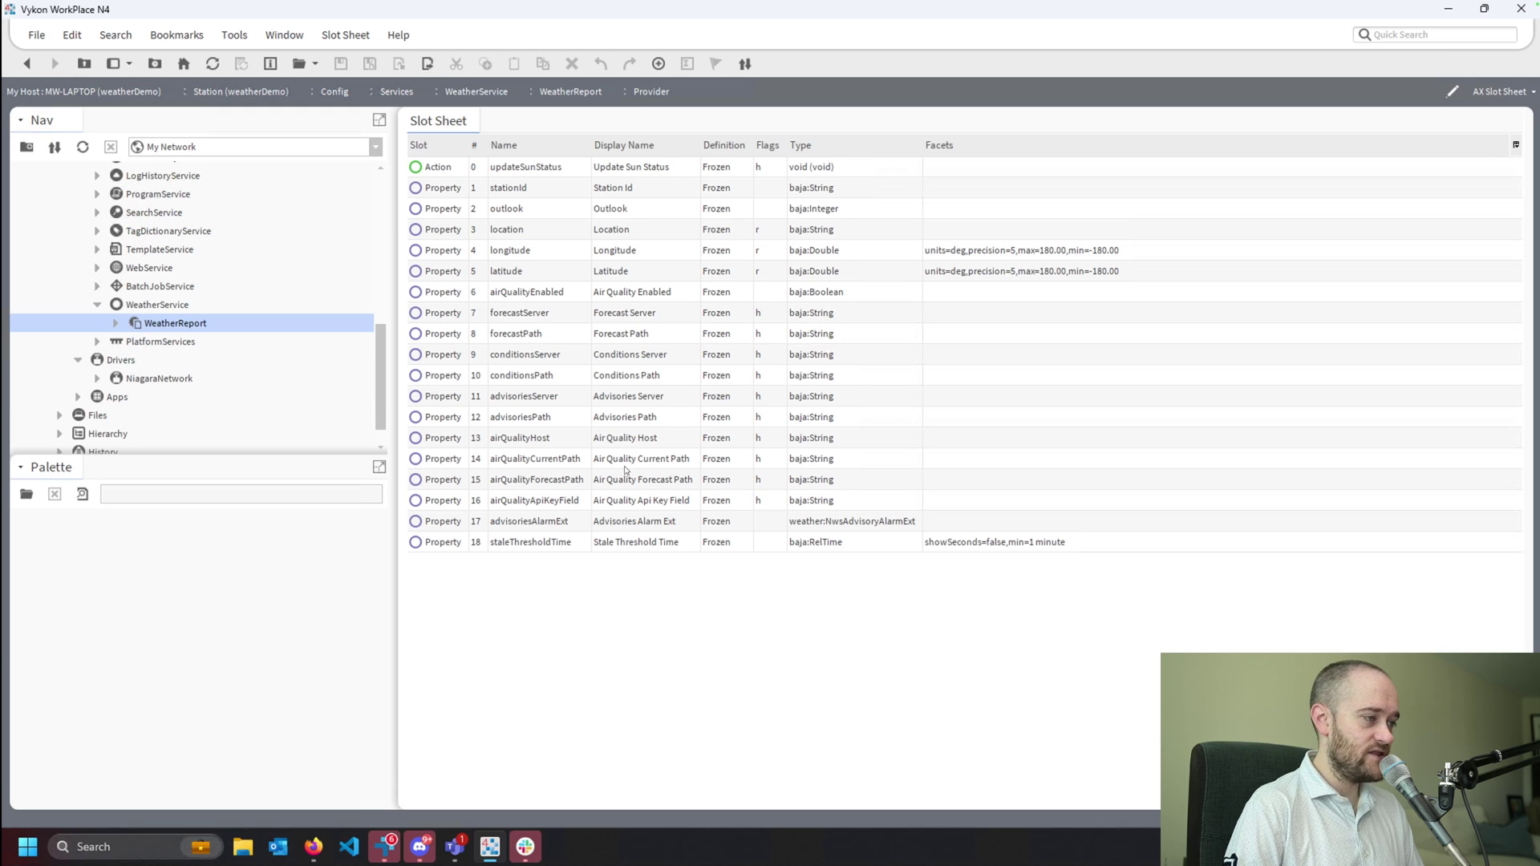
# Step: Compare the conditionsServer, forecastServer and advisoriesServer slot rows, ending on conditionsServer
pyautogui.click(566, 360)
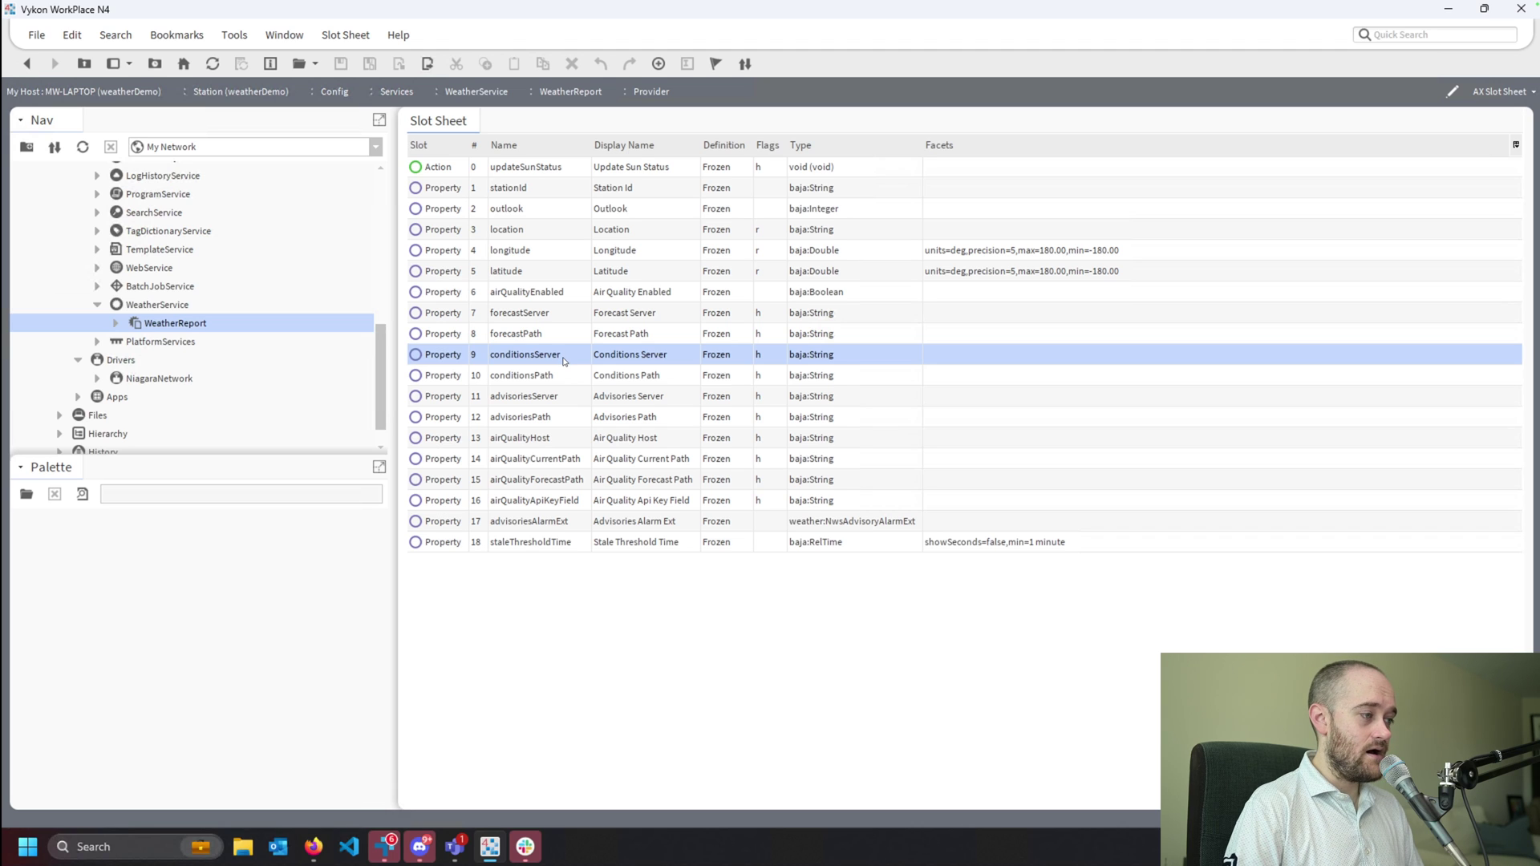
pyautogui.click(559, 315)
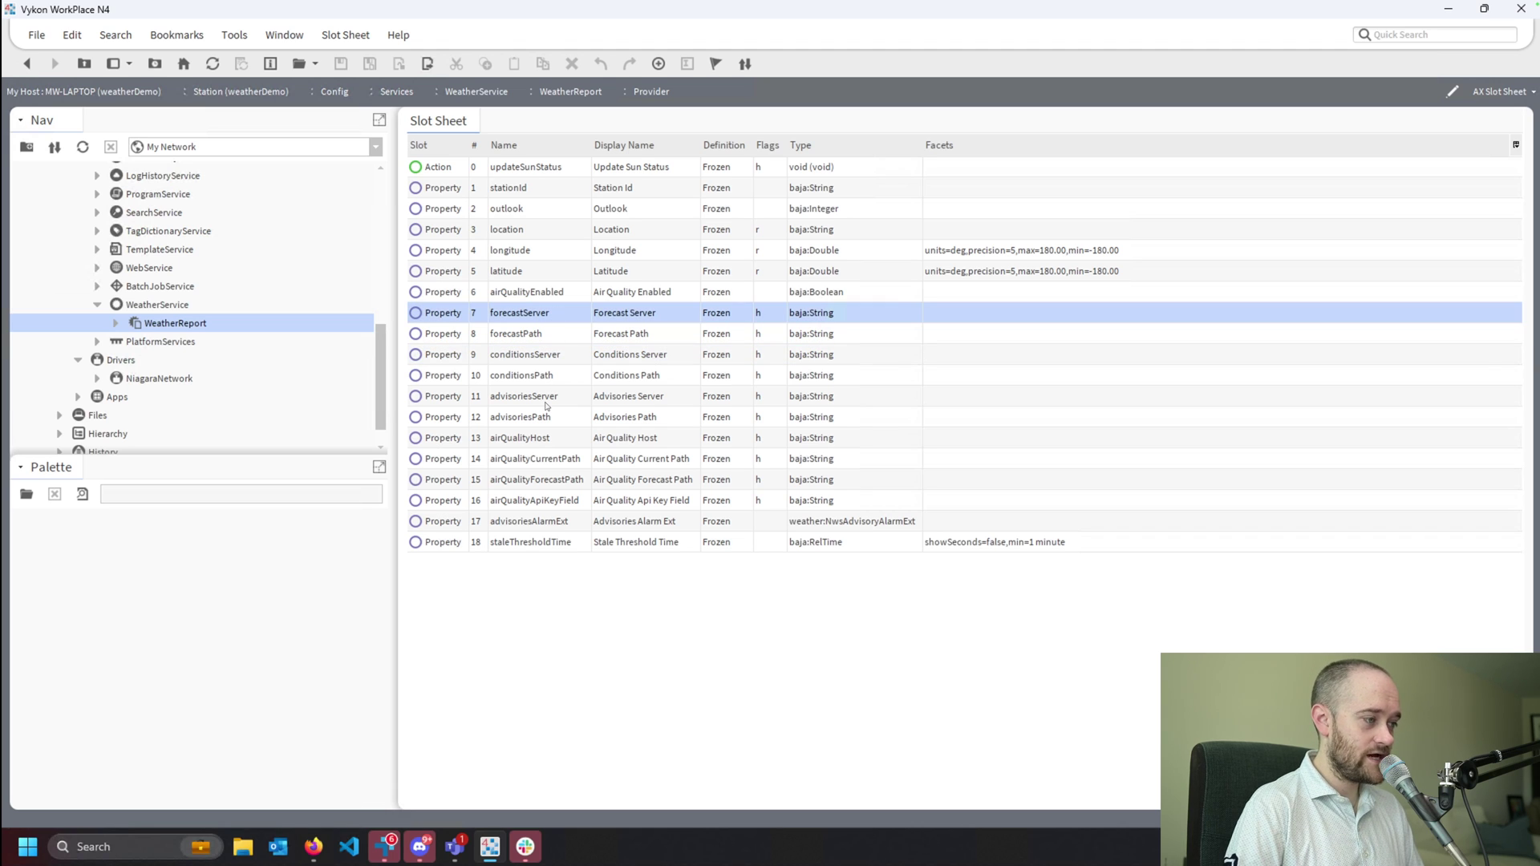
pyautogui.click(546, 404)
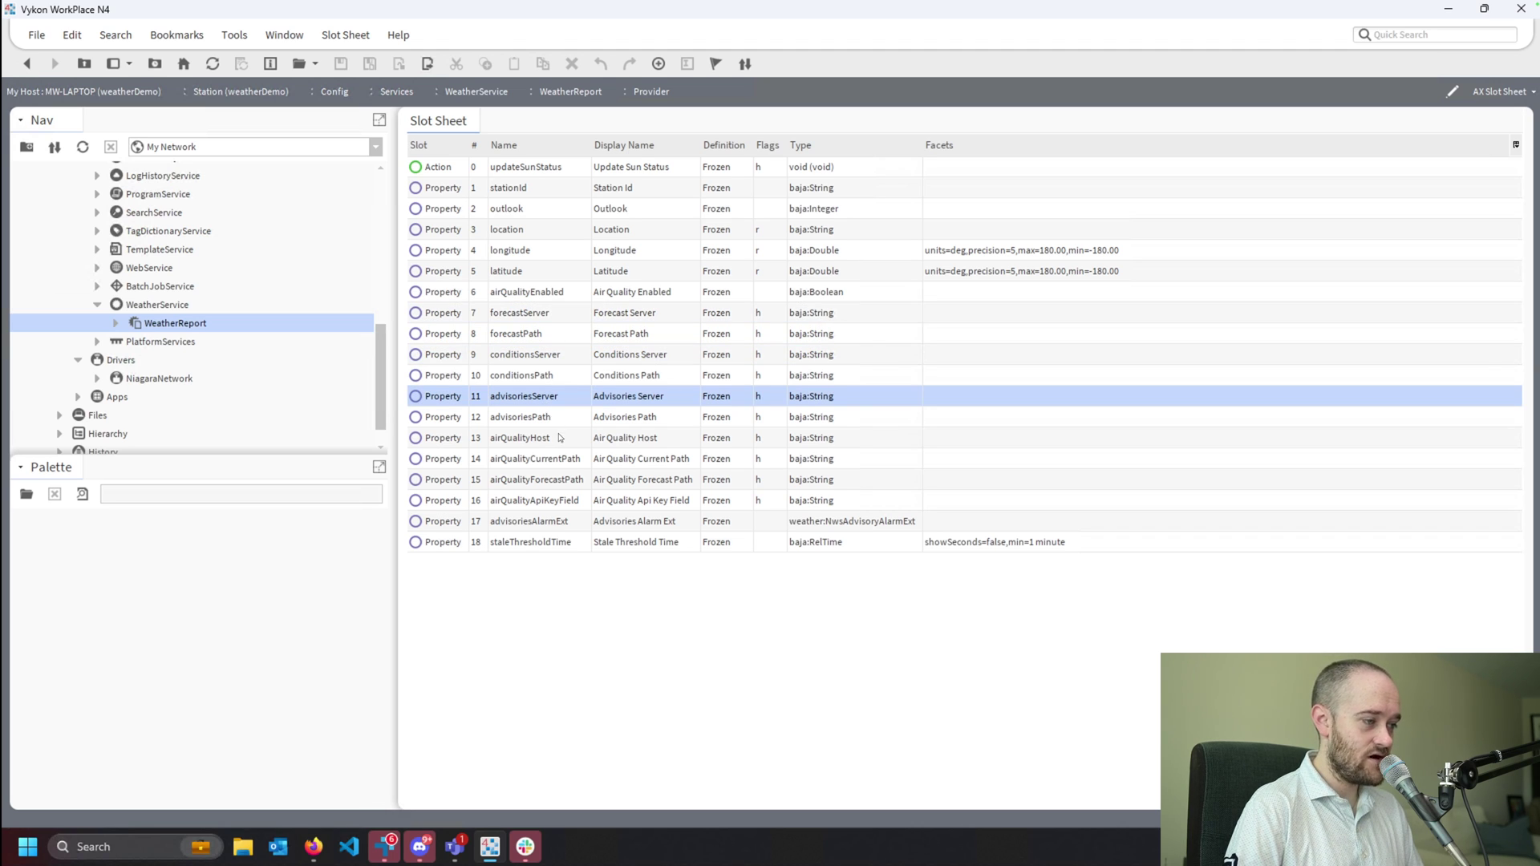
pyautogui.click(538, 358)
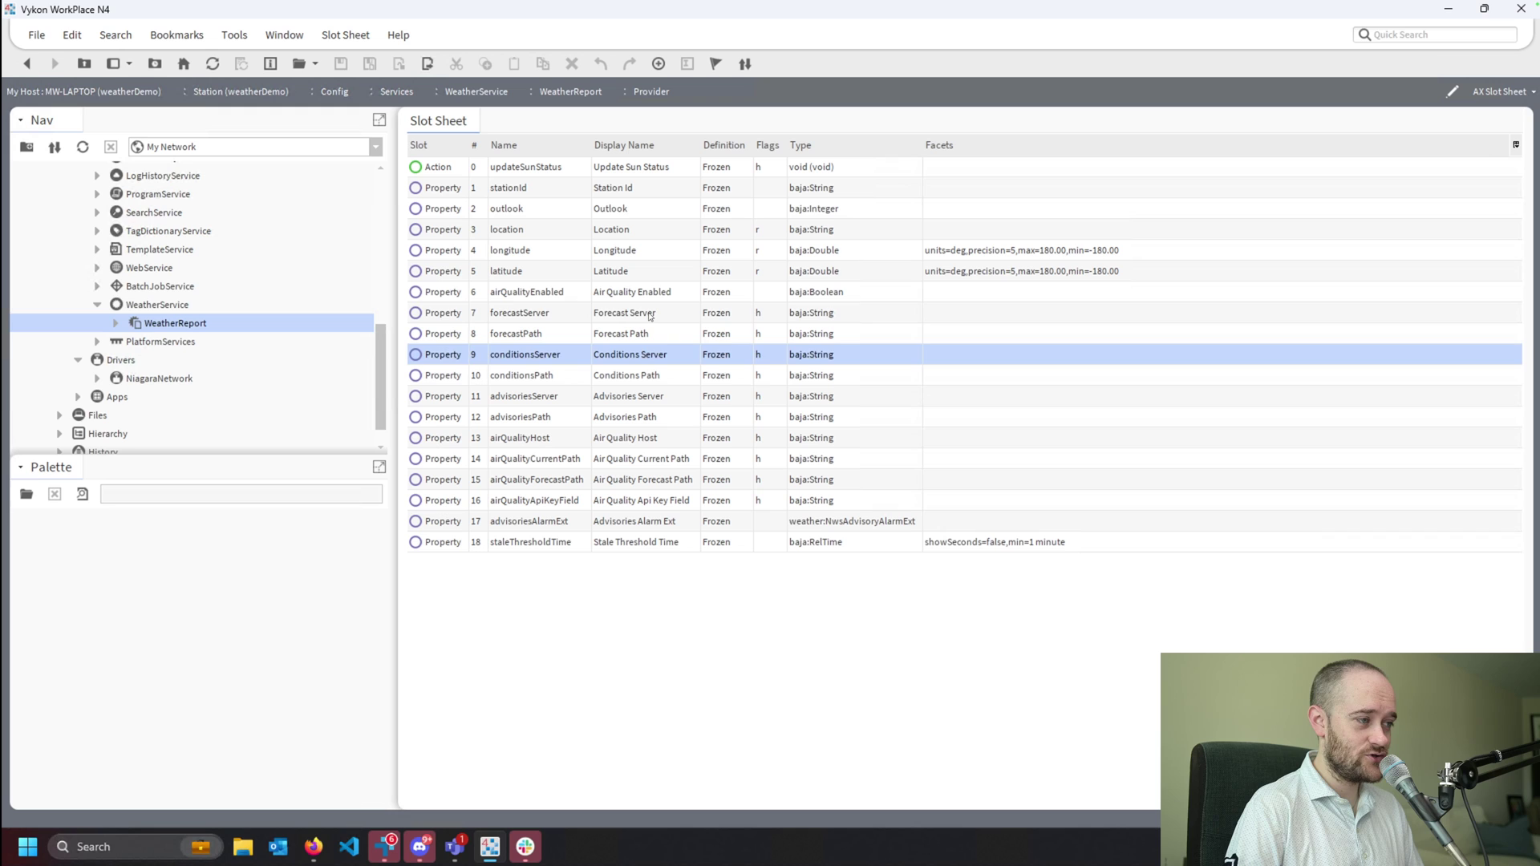
pyautogui.click(650, 316)
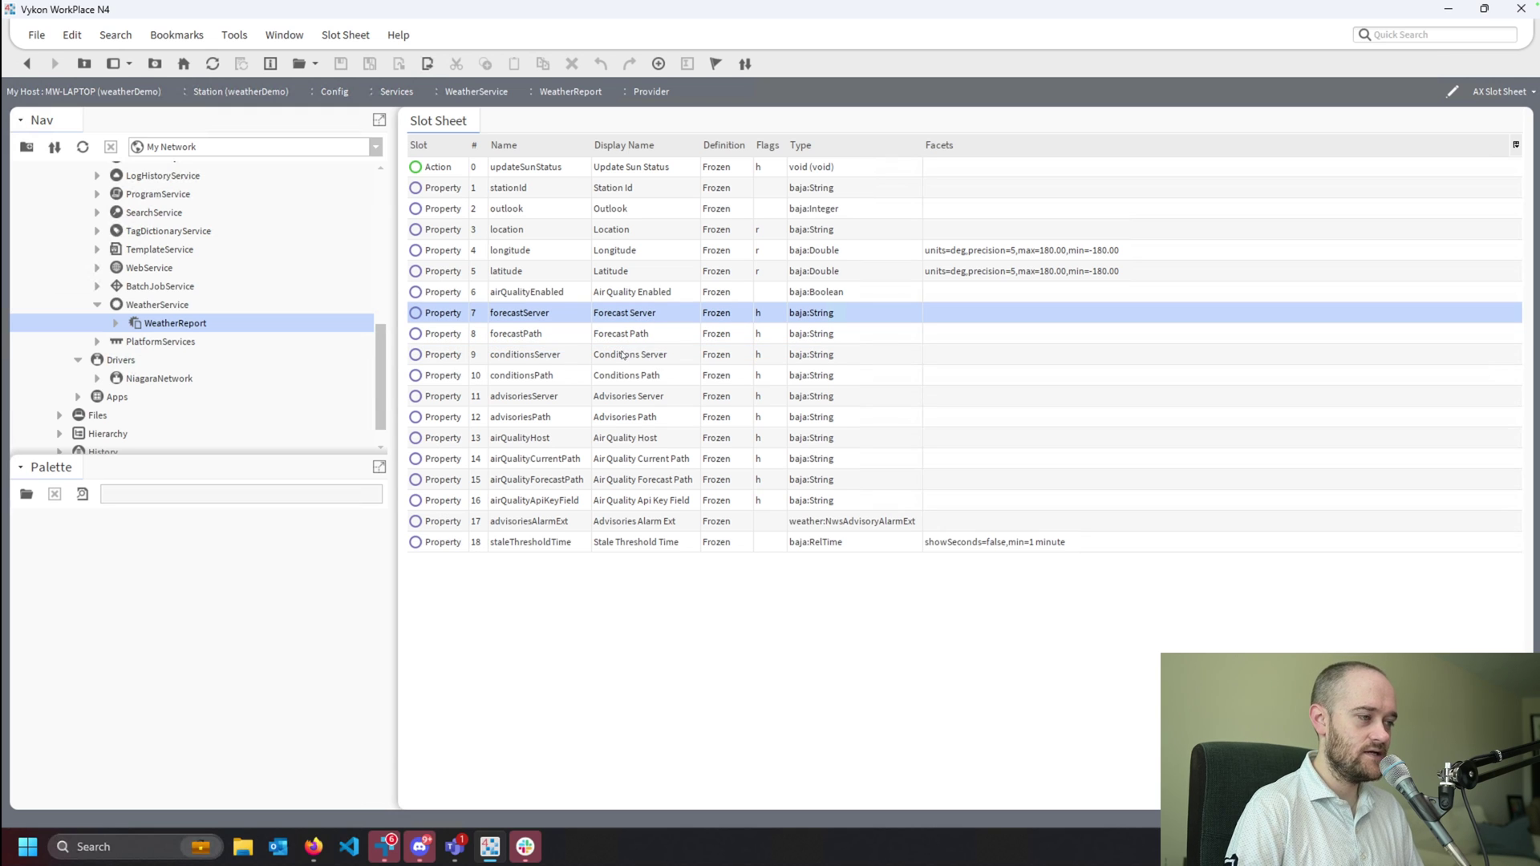
pyautogui.click(623, 355)
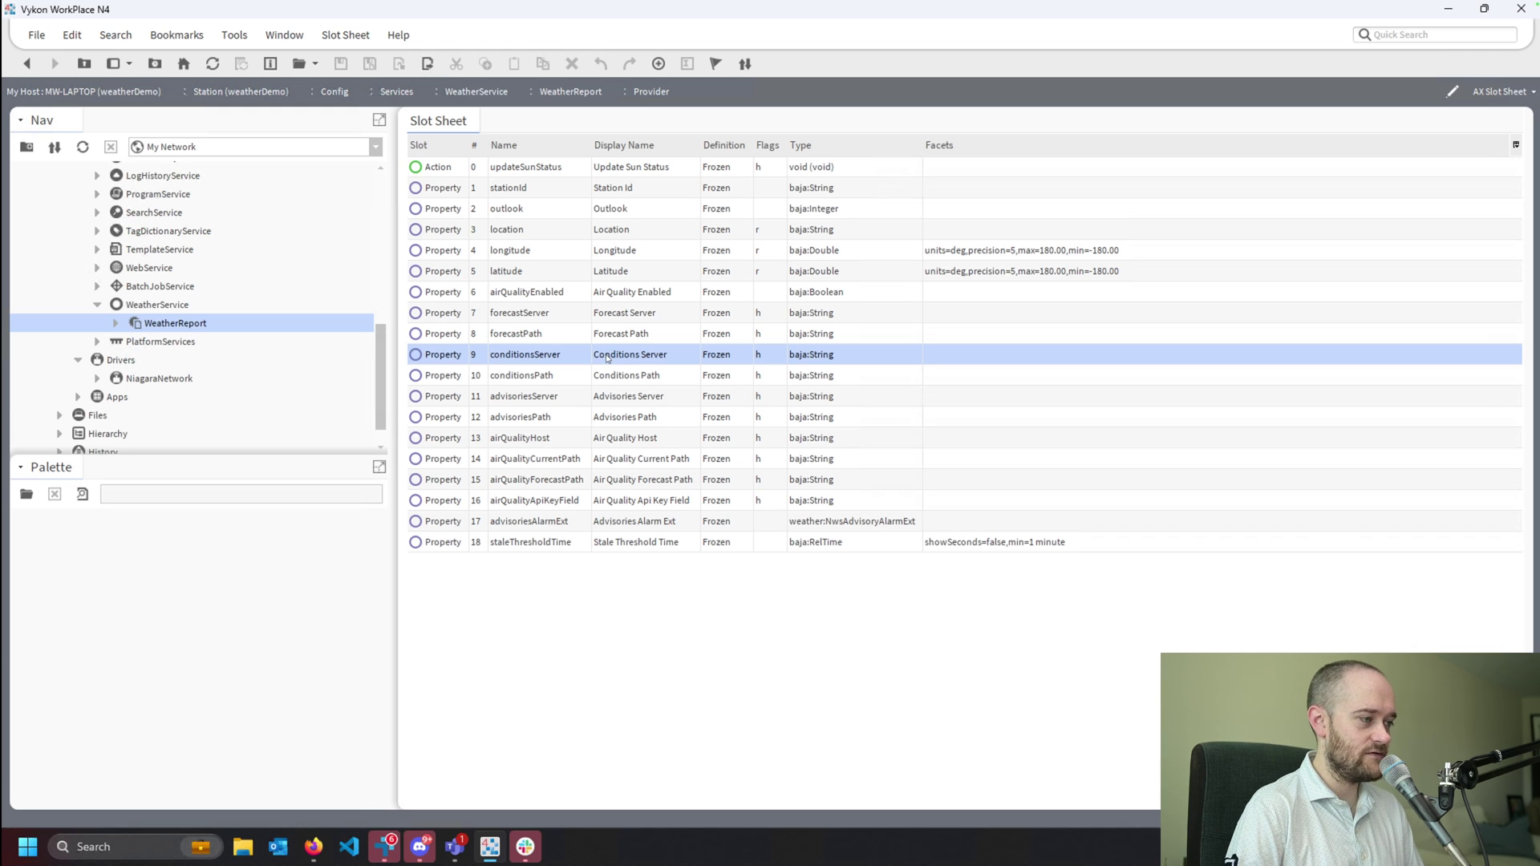
# Step: Clear the Hidden config flag on the conditionsServer slot
pyautogui.rightClick(607, 359)
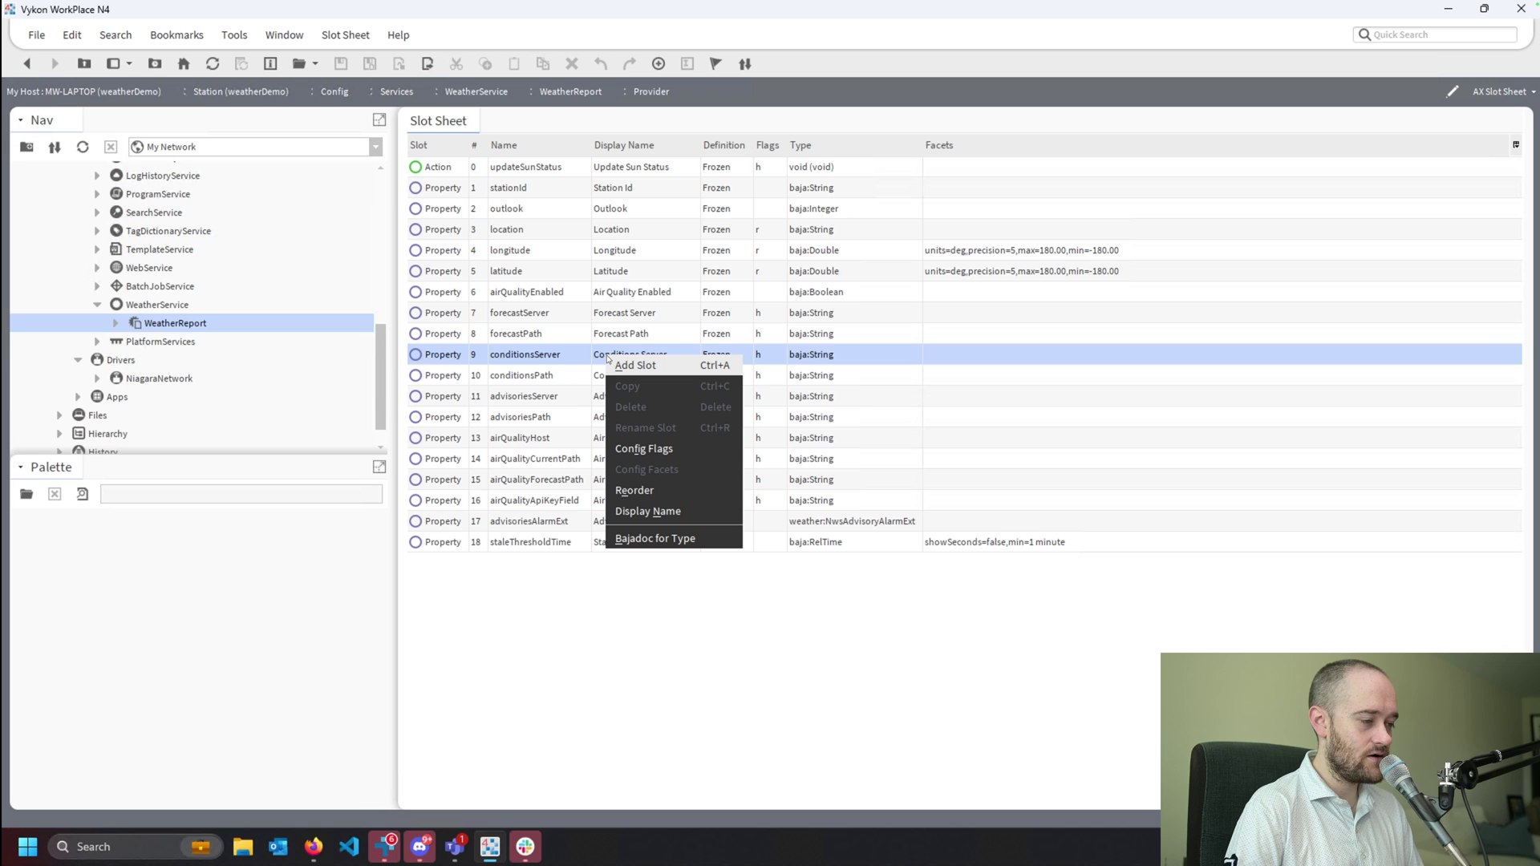
pyautogui.click(642, 450)
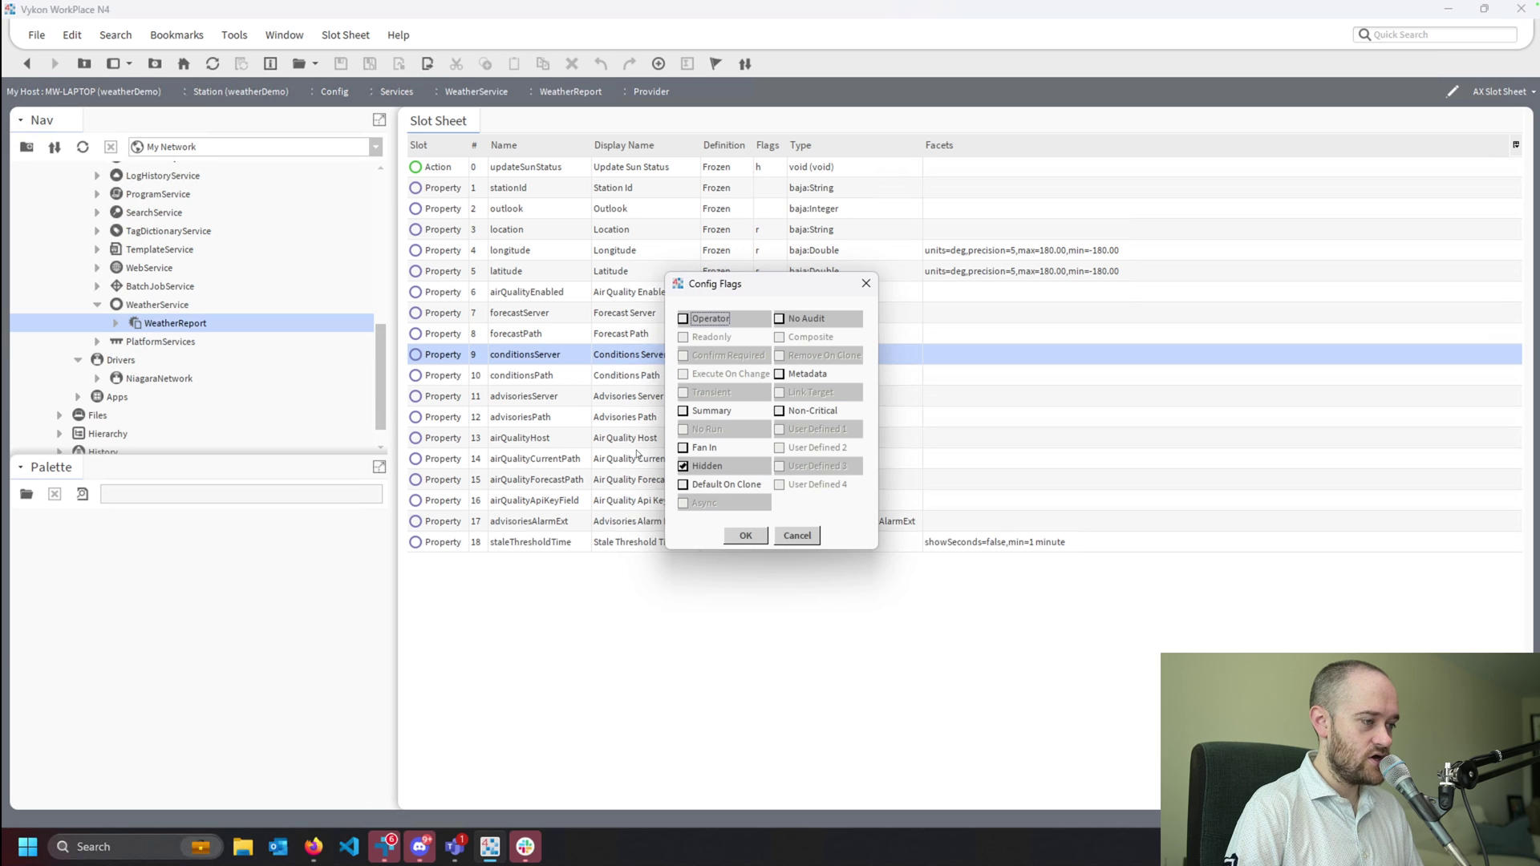
pyautogui.click(699, 472)
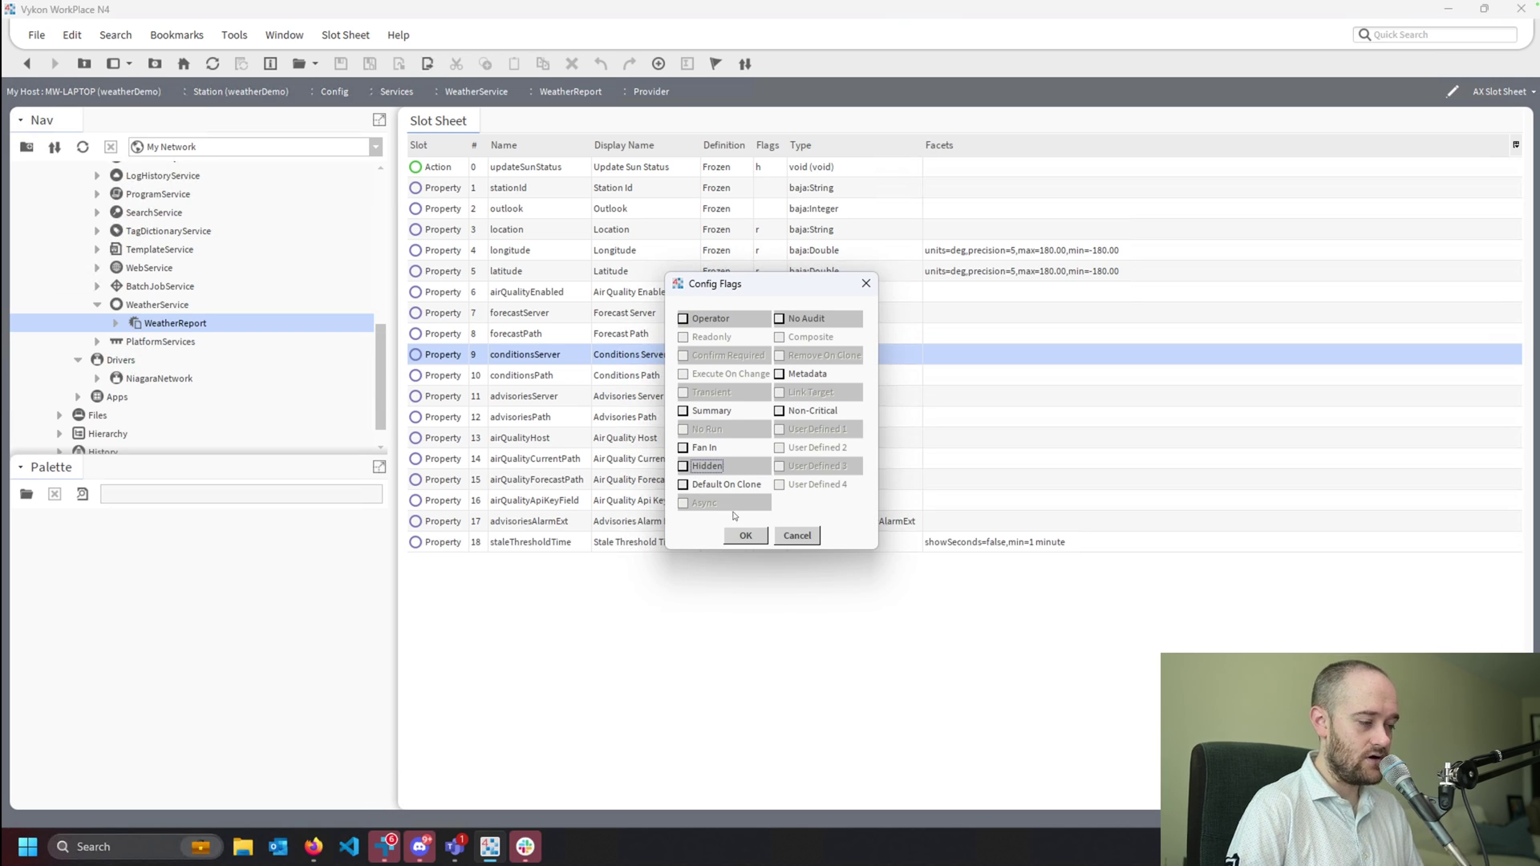
pyautogui.click(744, 535)
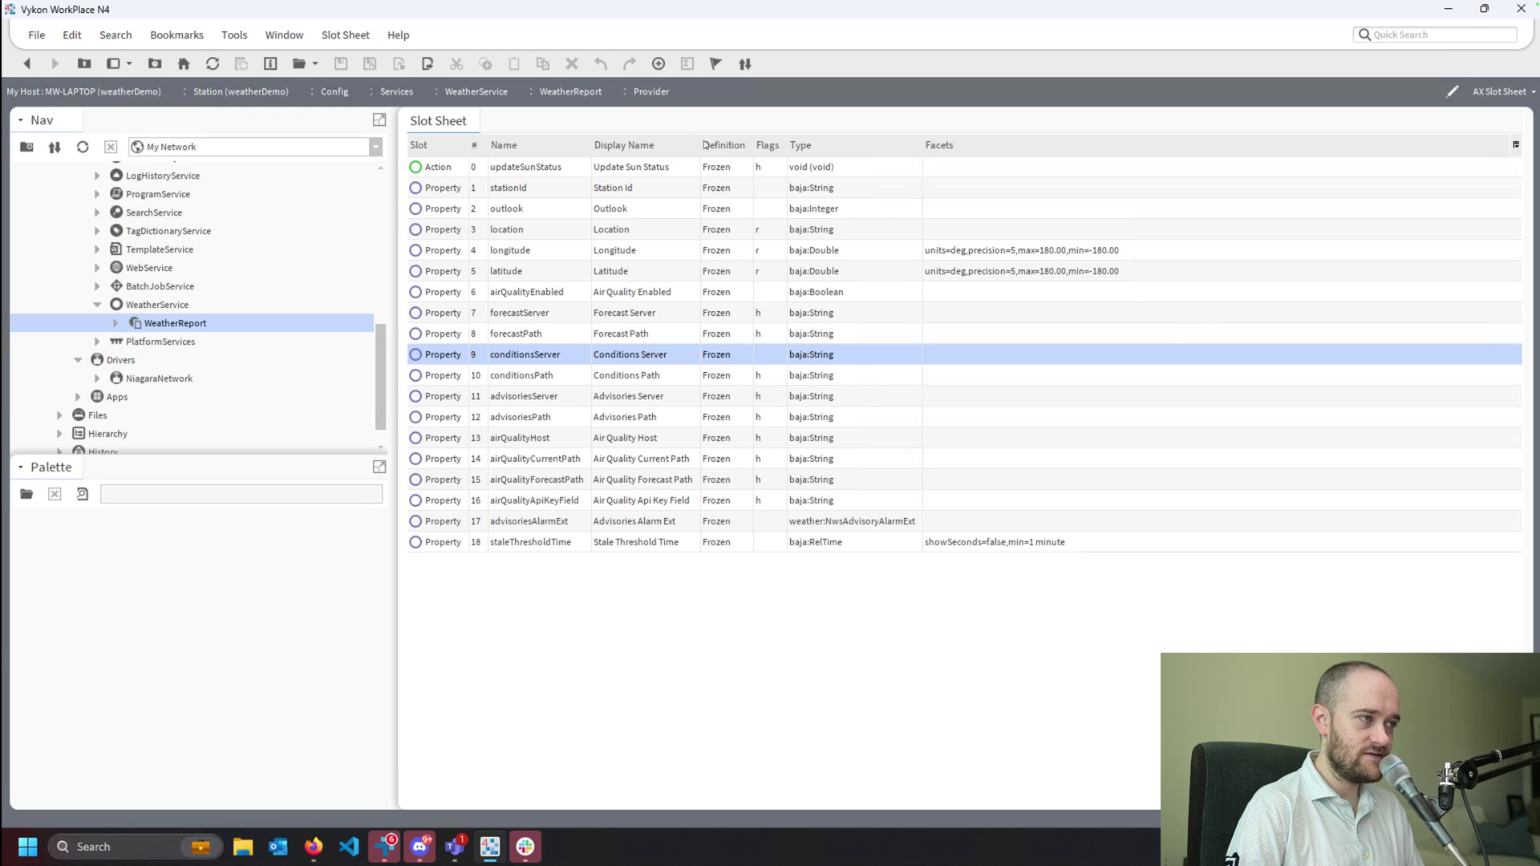
# Step: In the Provider's AX Property Sheet, change Conditions Server's 'www' to 'forecast' and save
pyautogui.click(1507, 91)
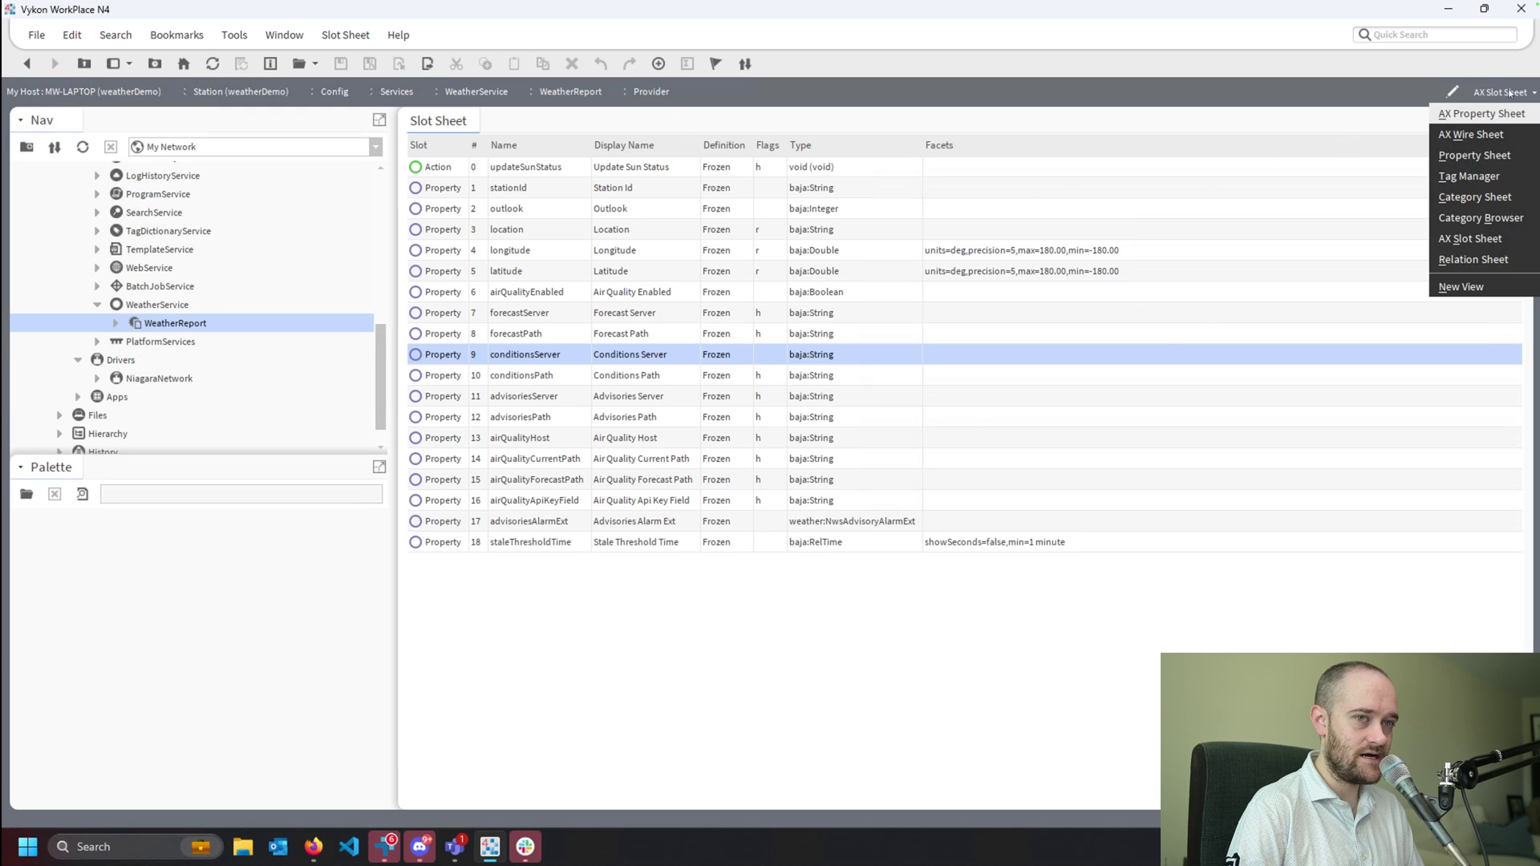
pyautogui.click(1467, 115)
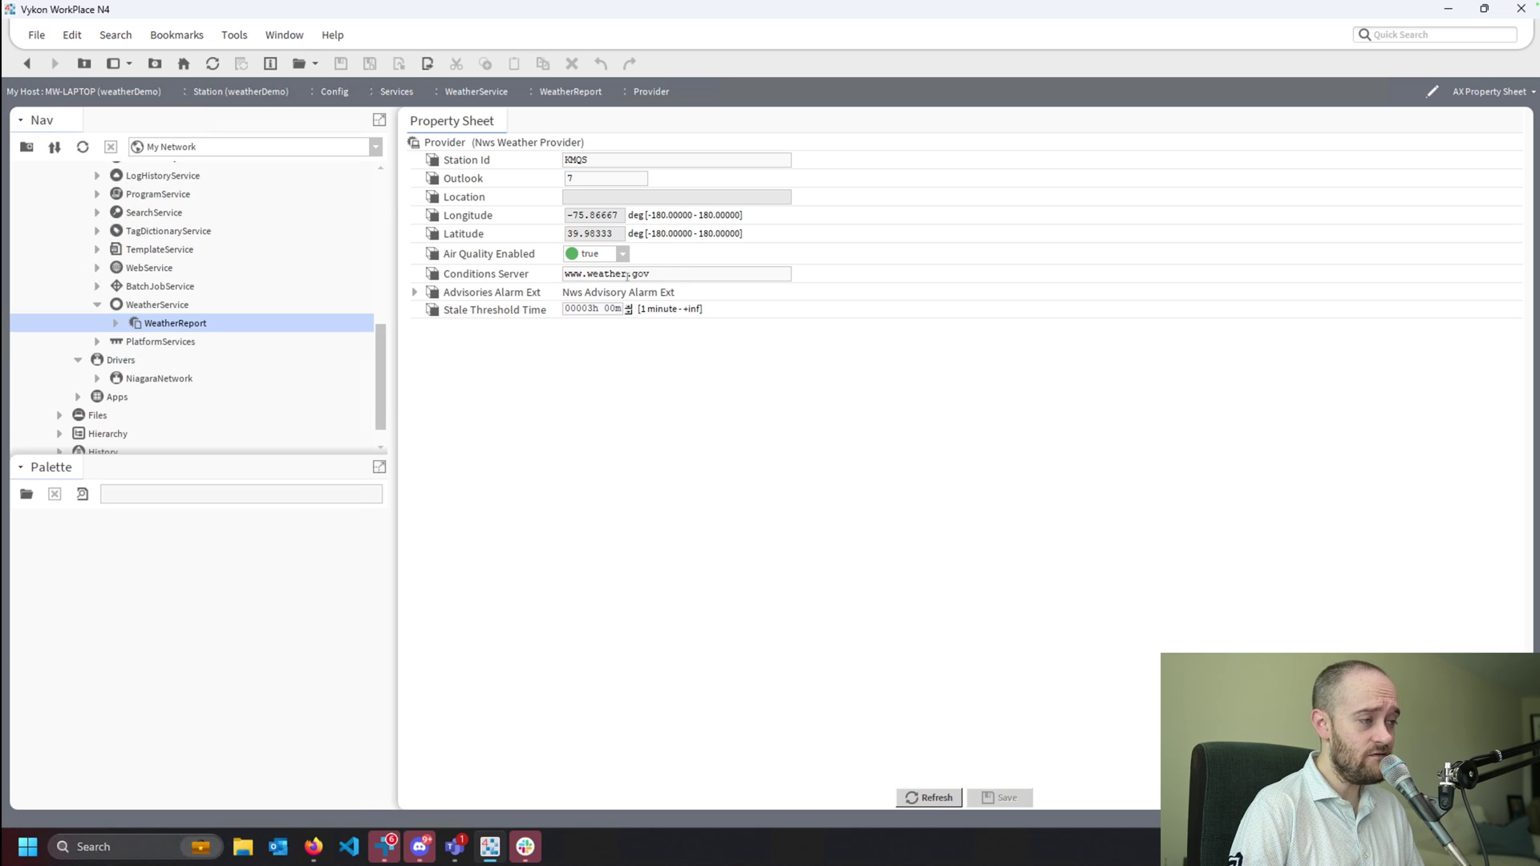
pyautogui.tripleClick(574, 276)
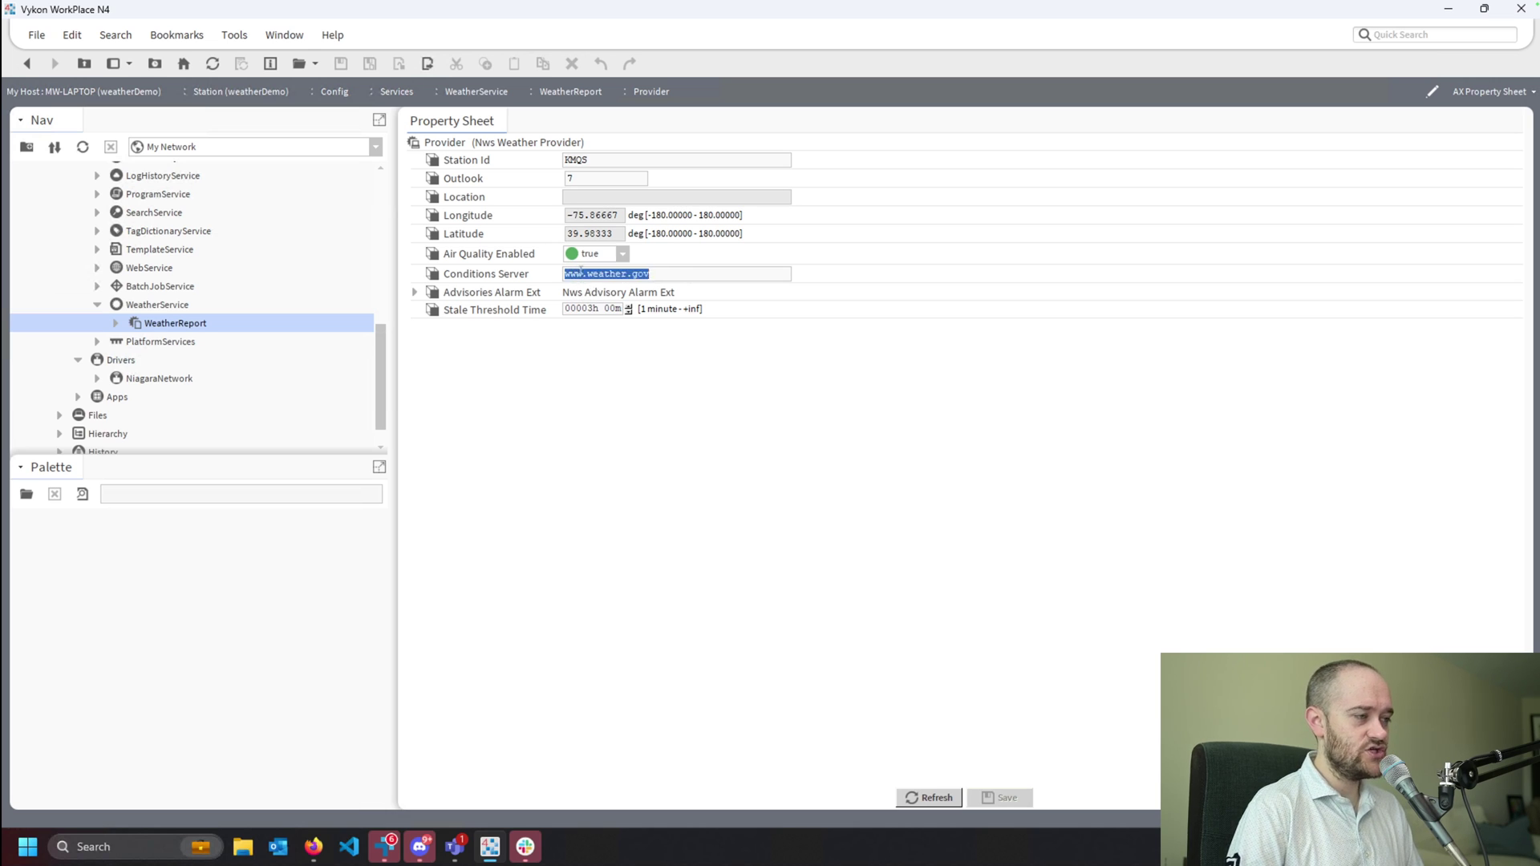
pyautogui.click(575, 276)
pyautogui.doubleClick(574, 276)
pyautogui.write('forecast')
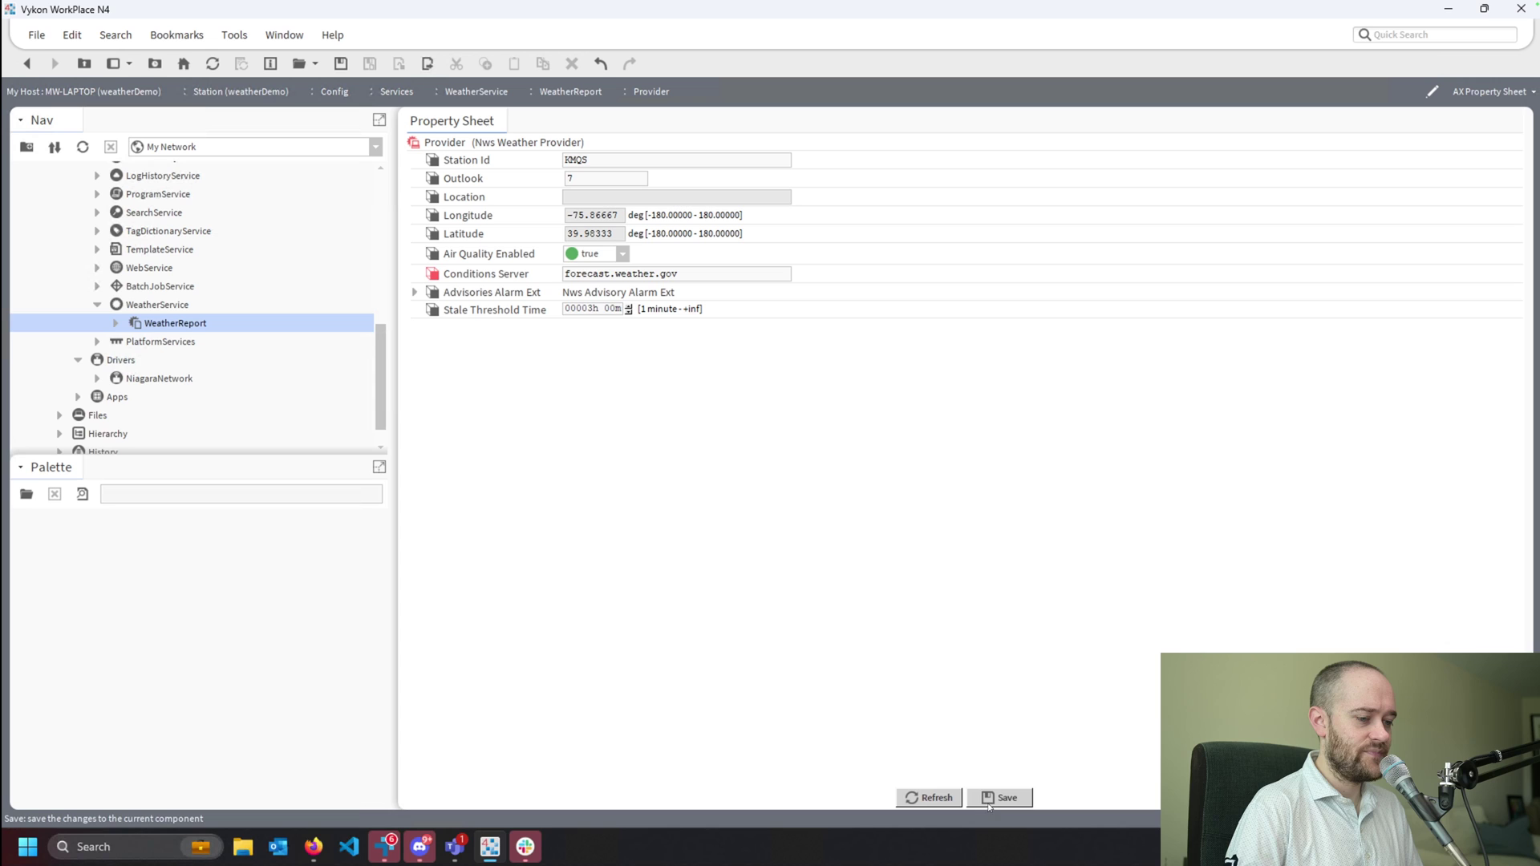
pyautogui.click(988, 800)
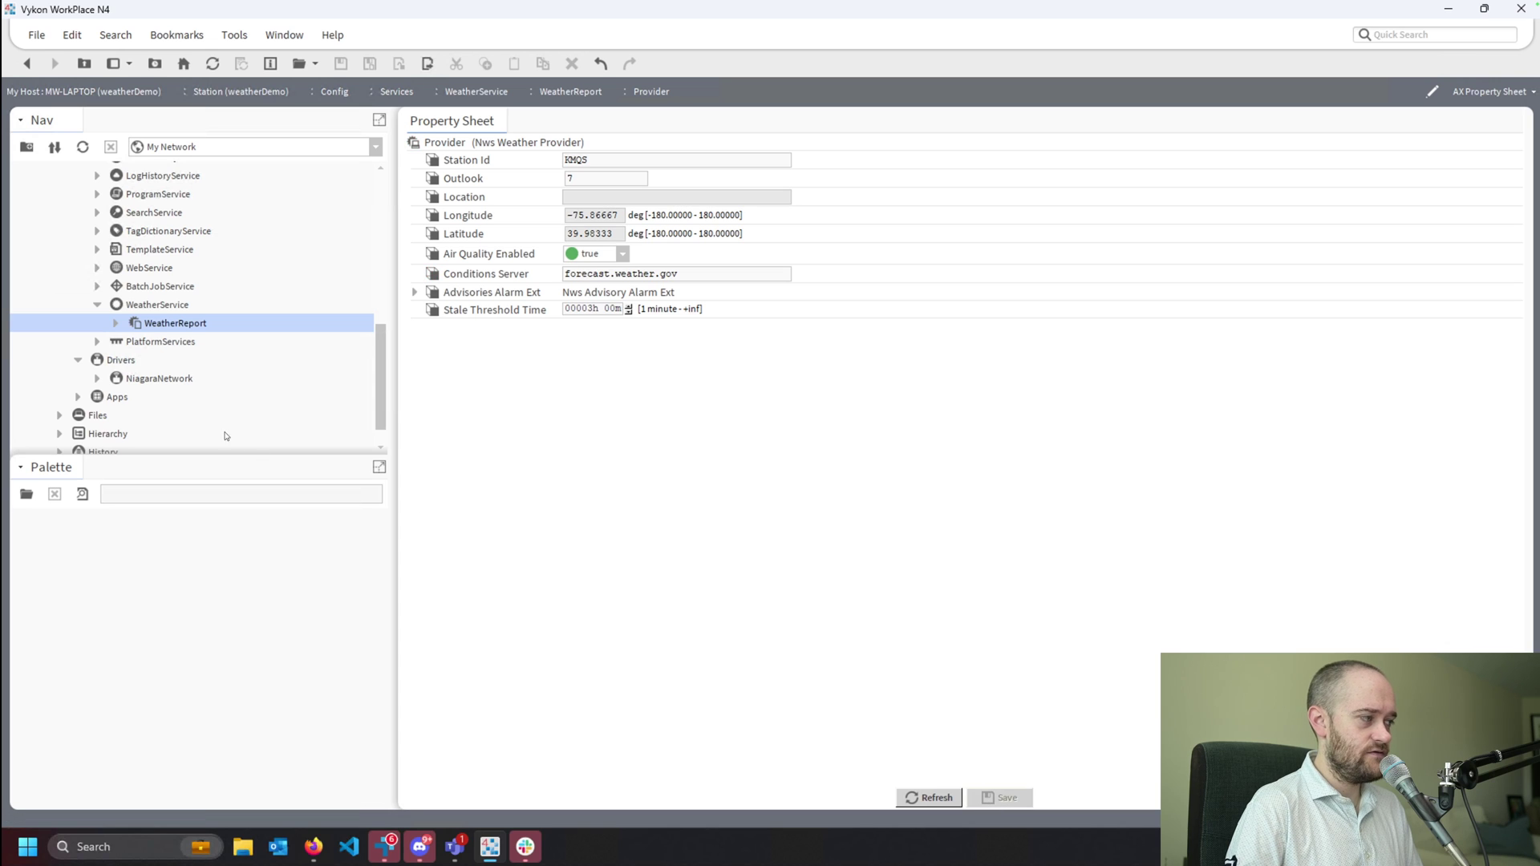
# Step: Reopen the WeatherReport's AX Property Sheet
pyautogui.rightClick(168, 324)
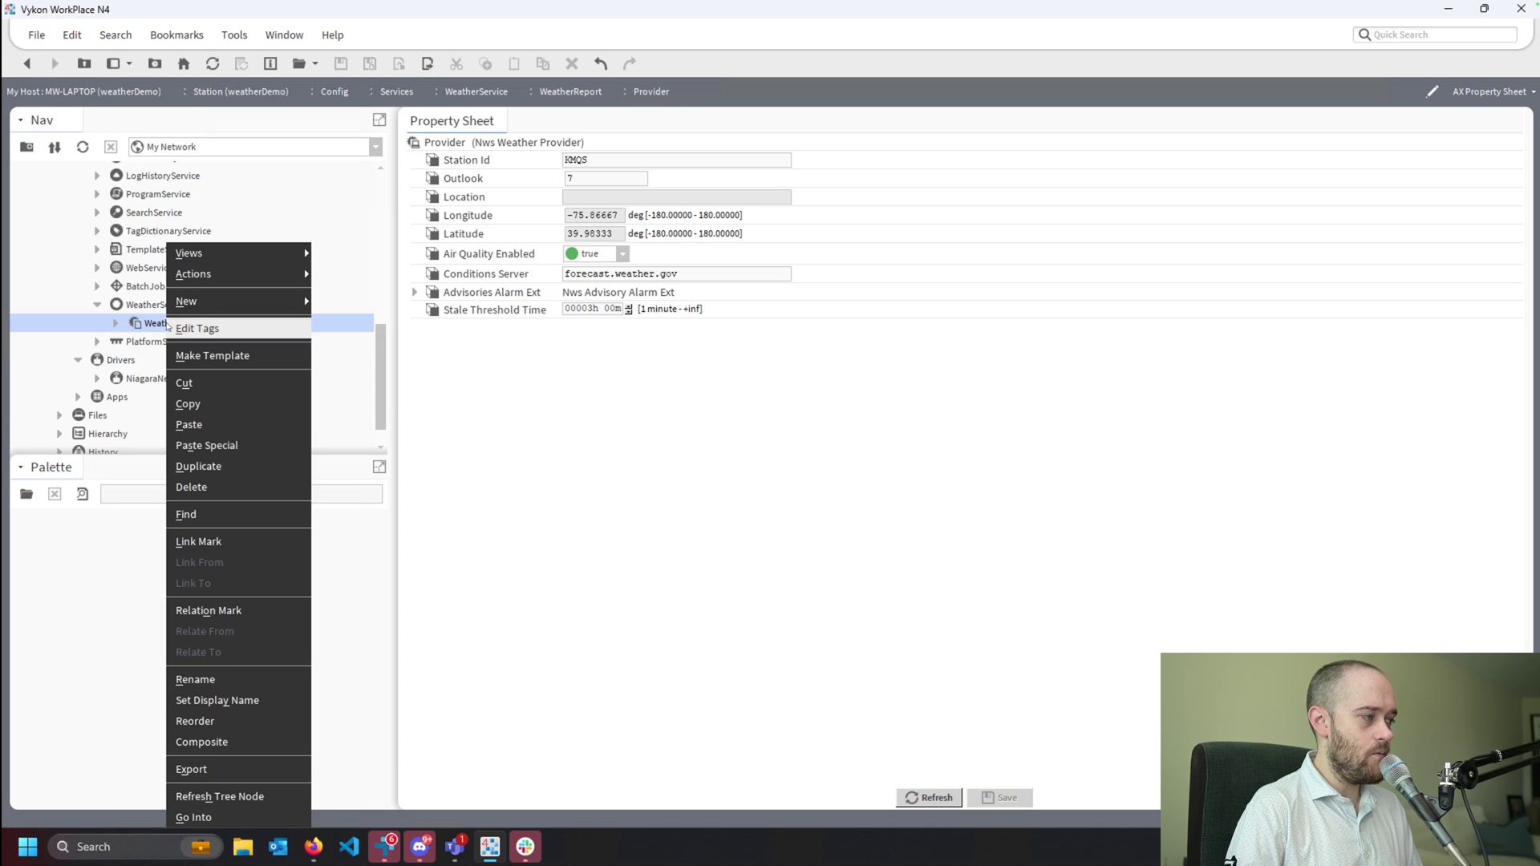
pyautogui.moveTo(273, 253)
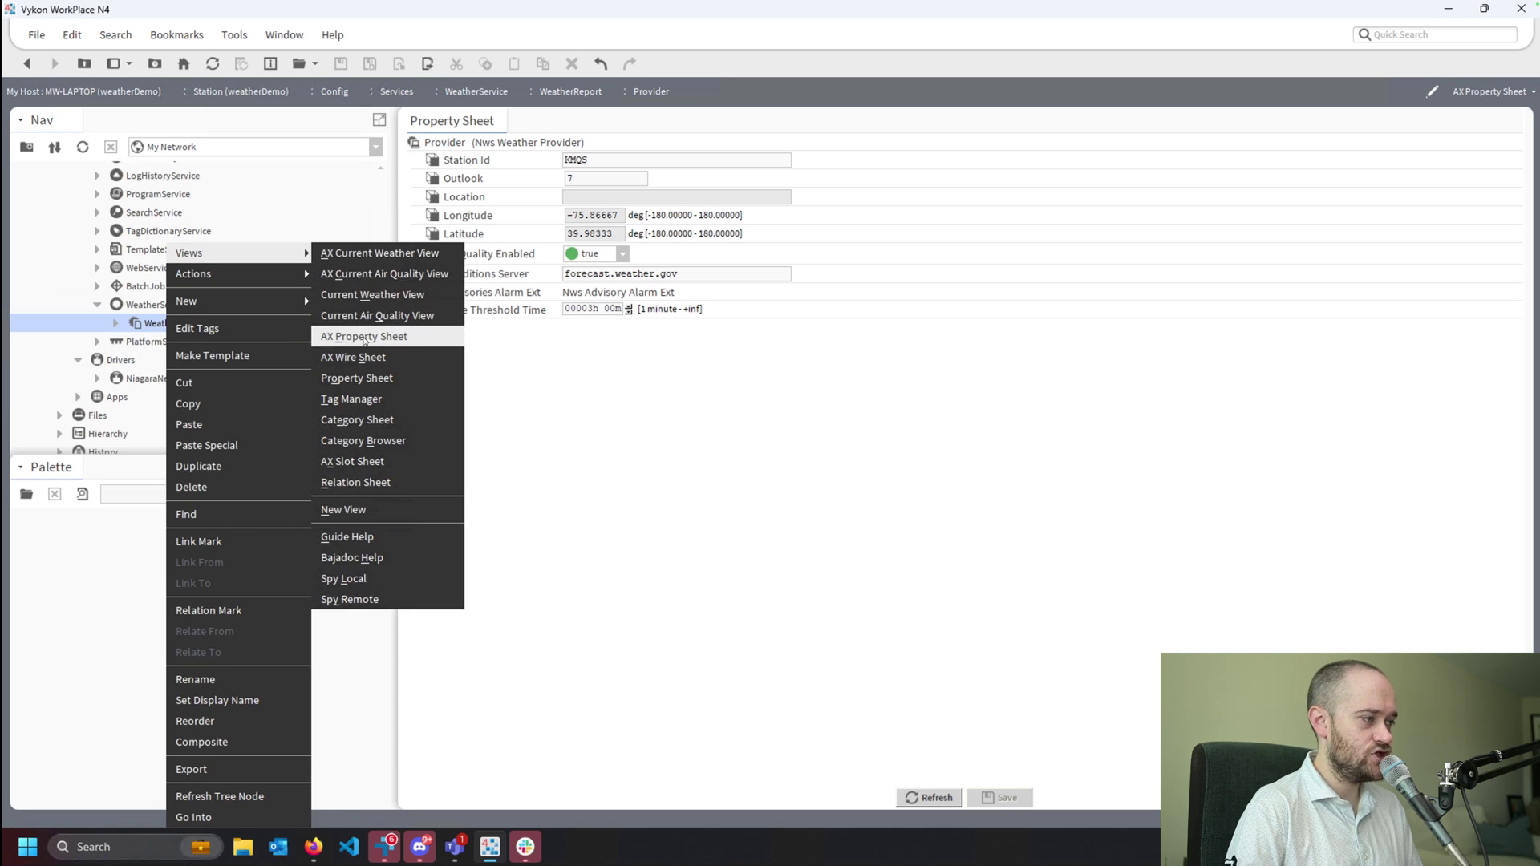
pyautogui.click(371, 337)
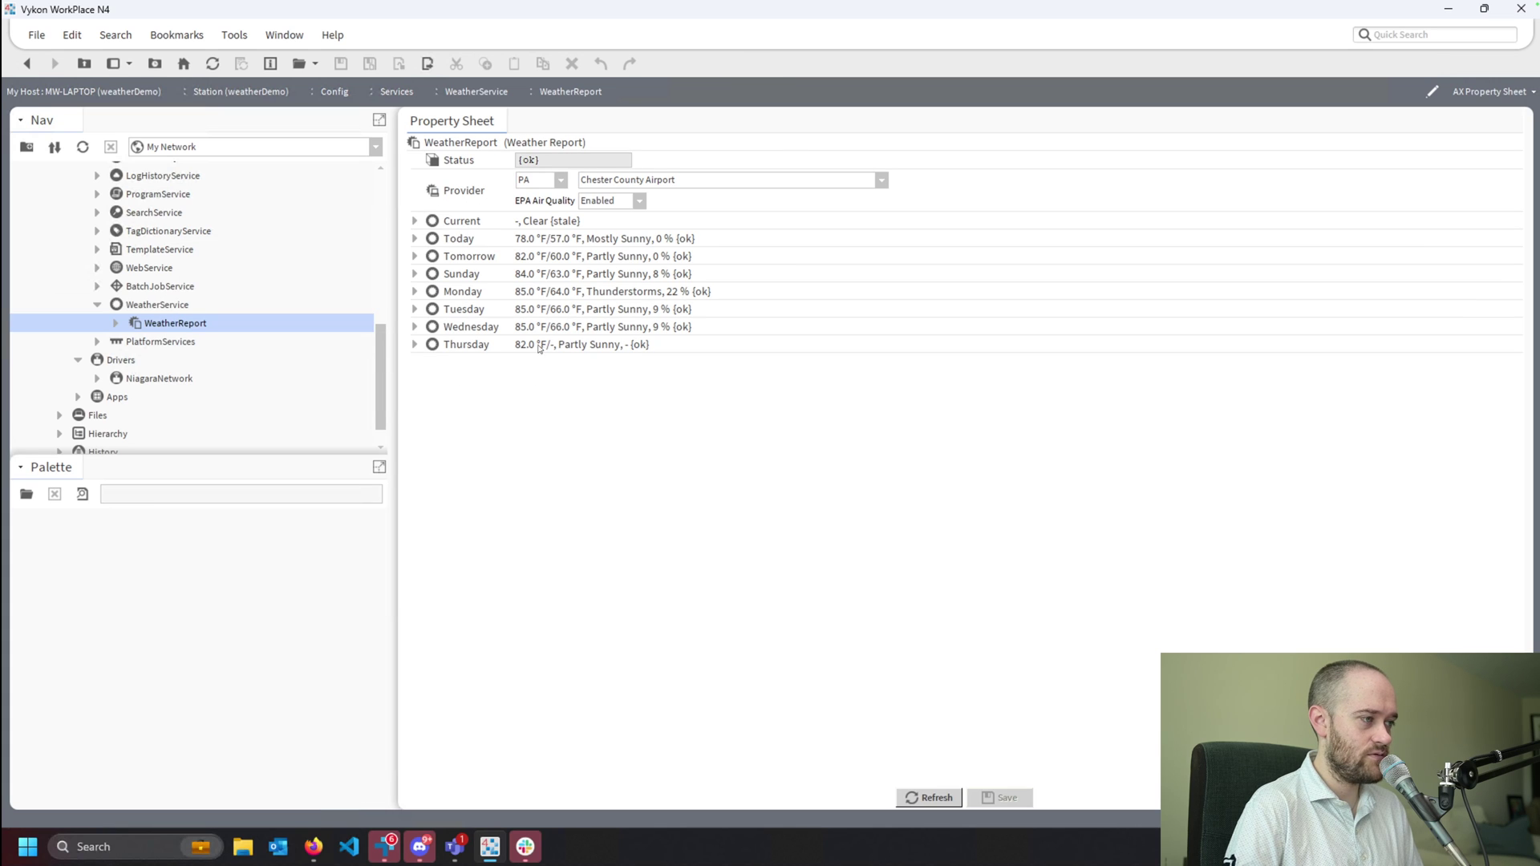
# Step: Run Update Weather Report twice, then switch to the stale-data article in Firefox
pyautogui.rightClick(467, 145)
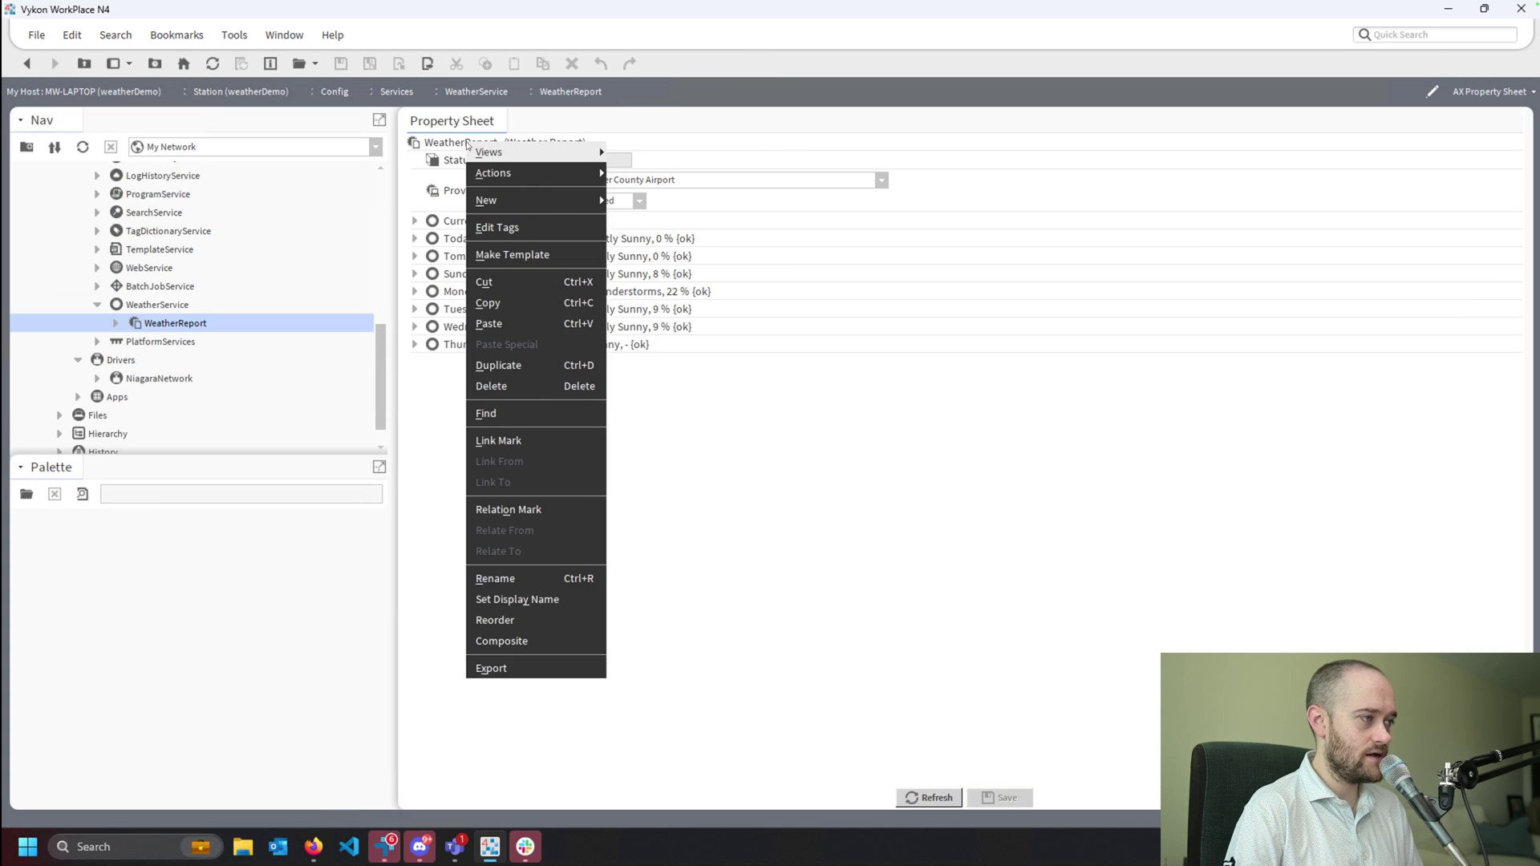
pyautogui.moveTo(521, 171)
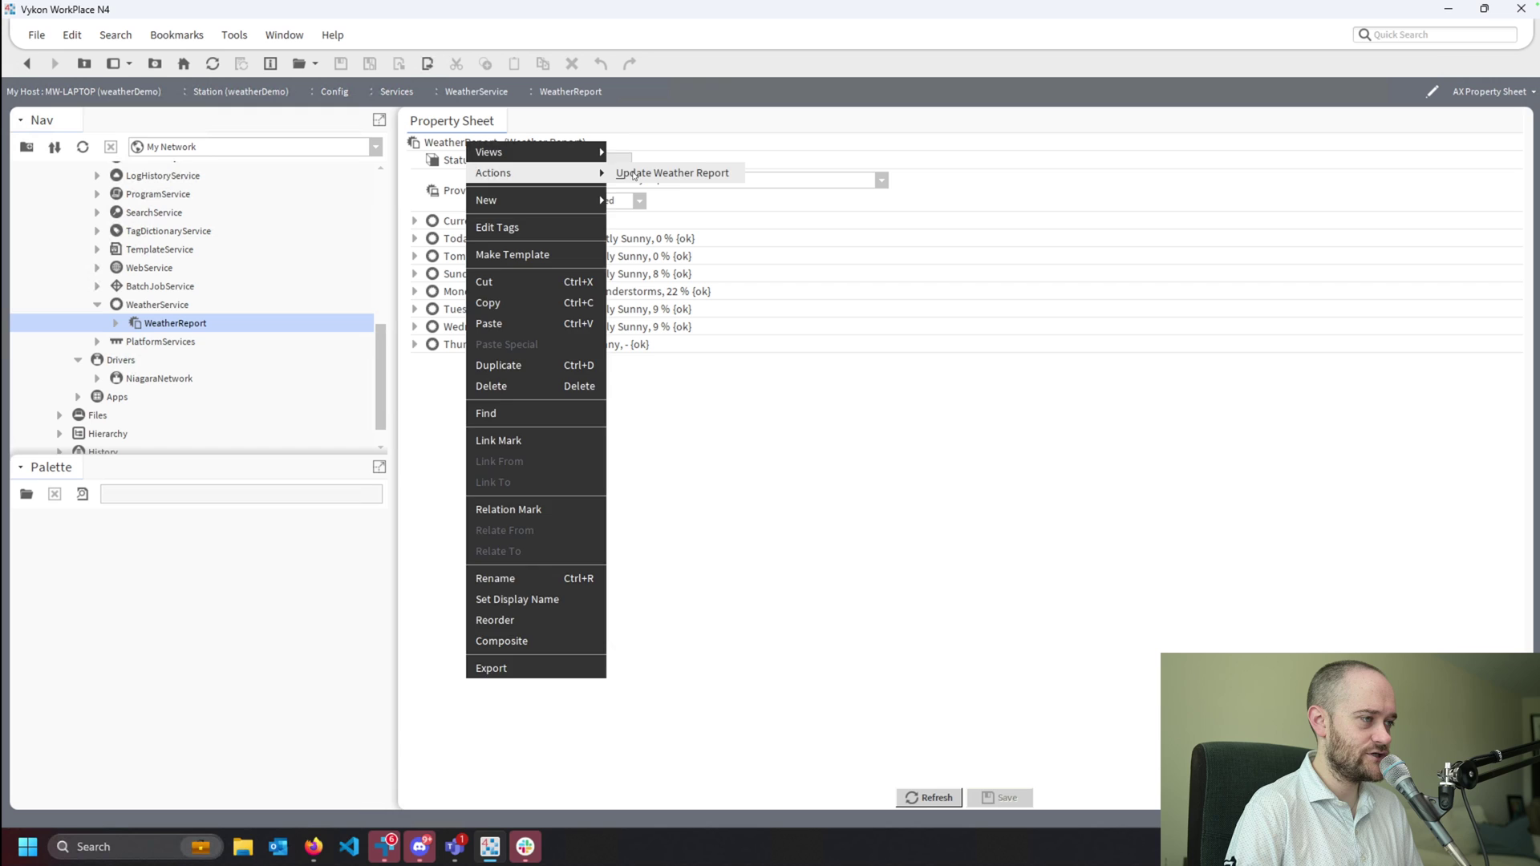
pyautogui.click(634, 175)
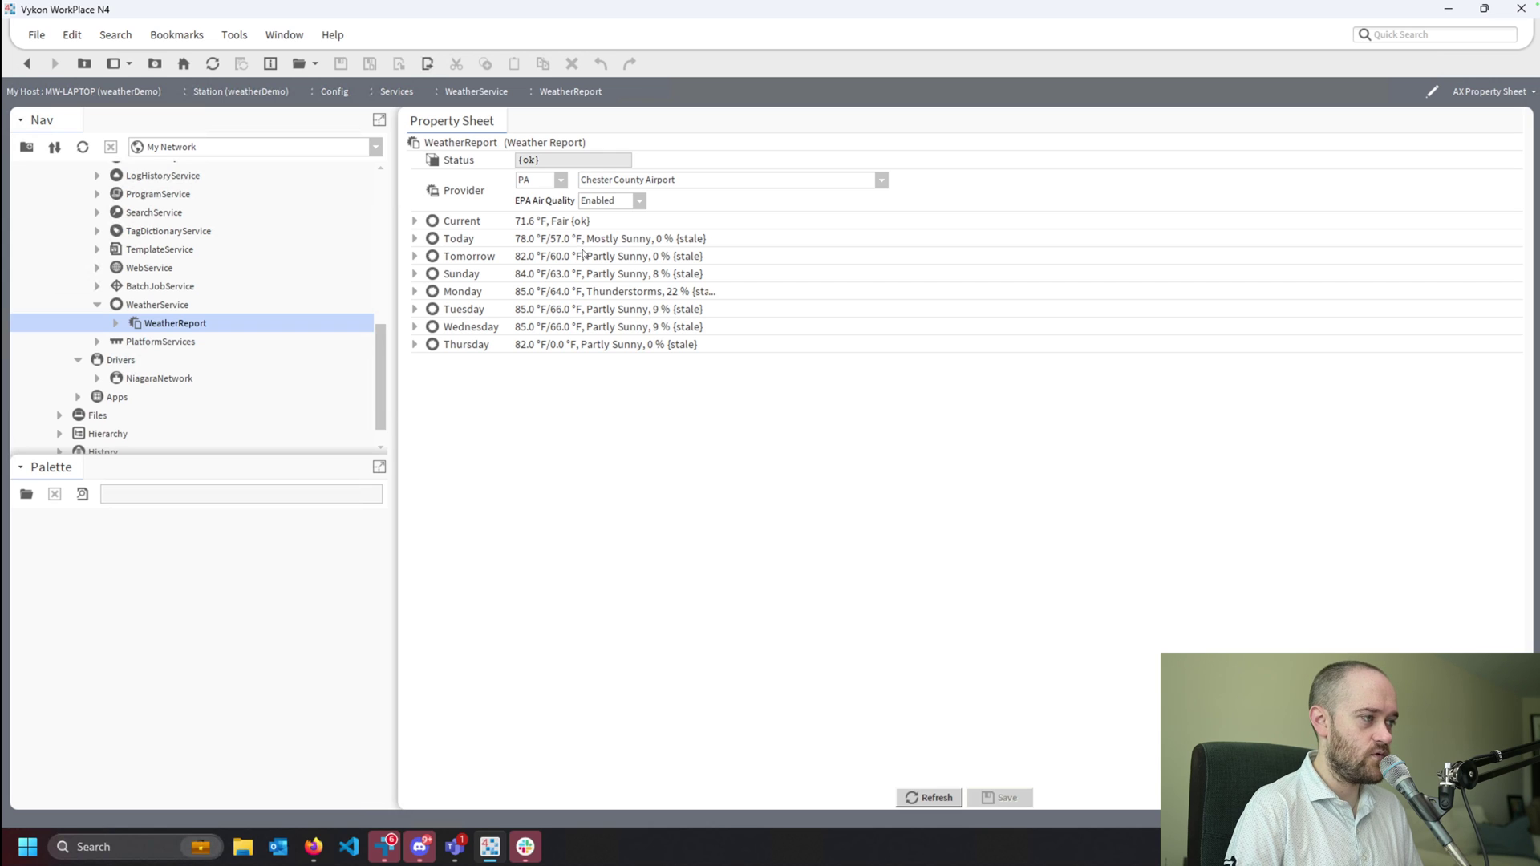
pyautogui.rightClick(465, 142)
pyautogui.moveTo(561, 171)
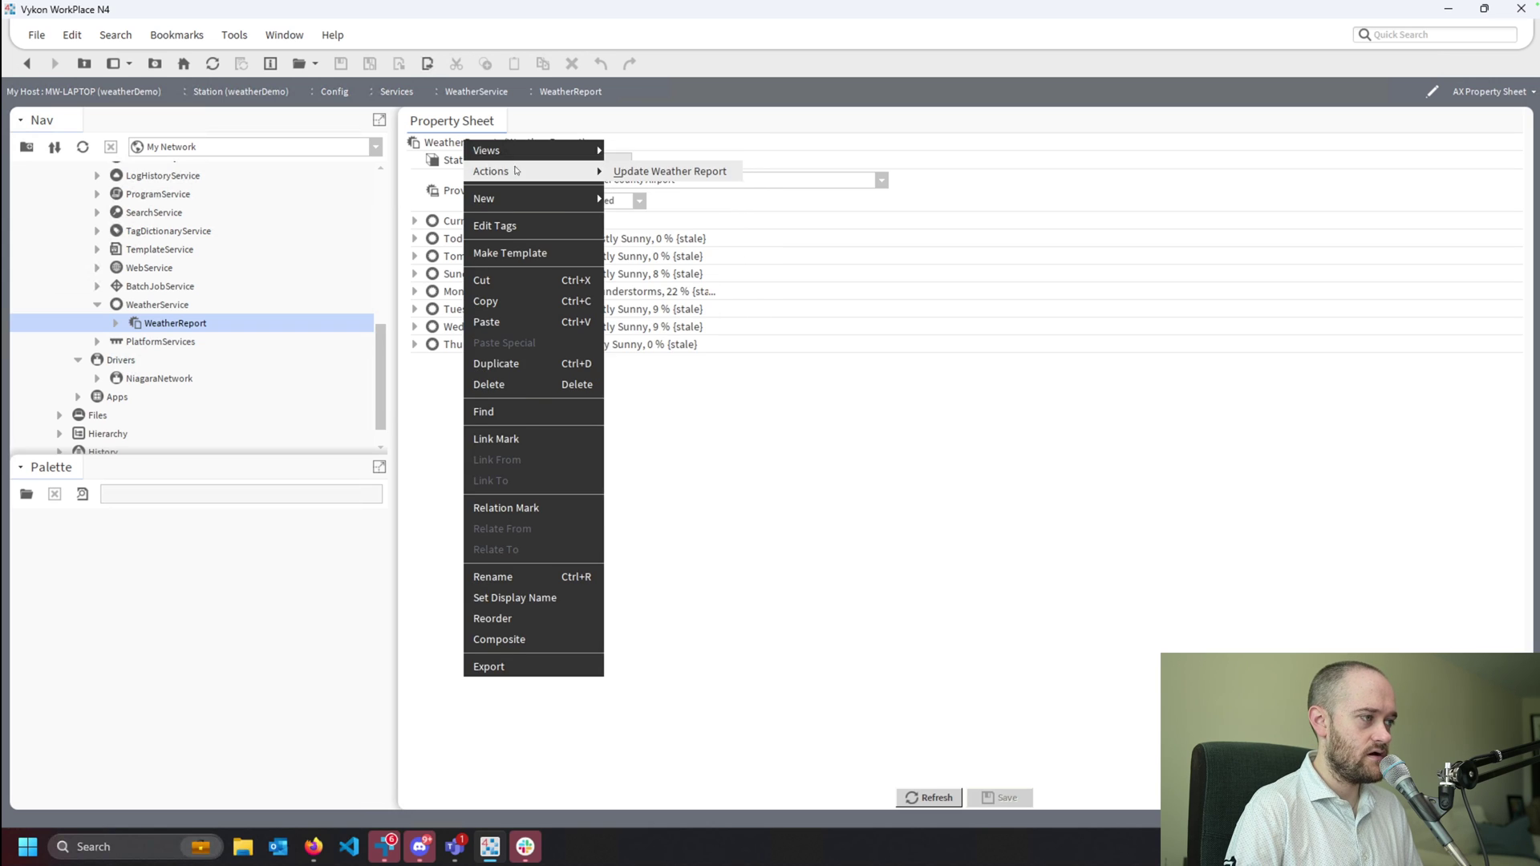
pyautogui.click(626, 171)
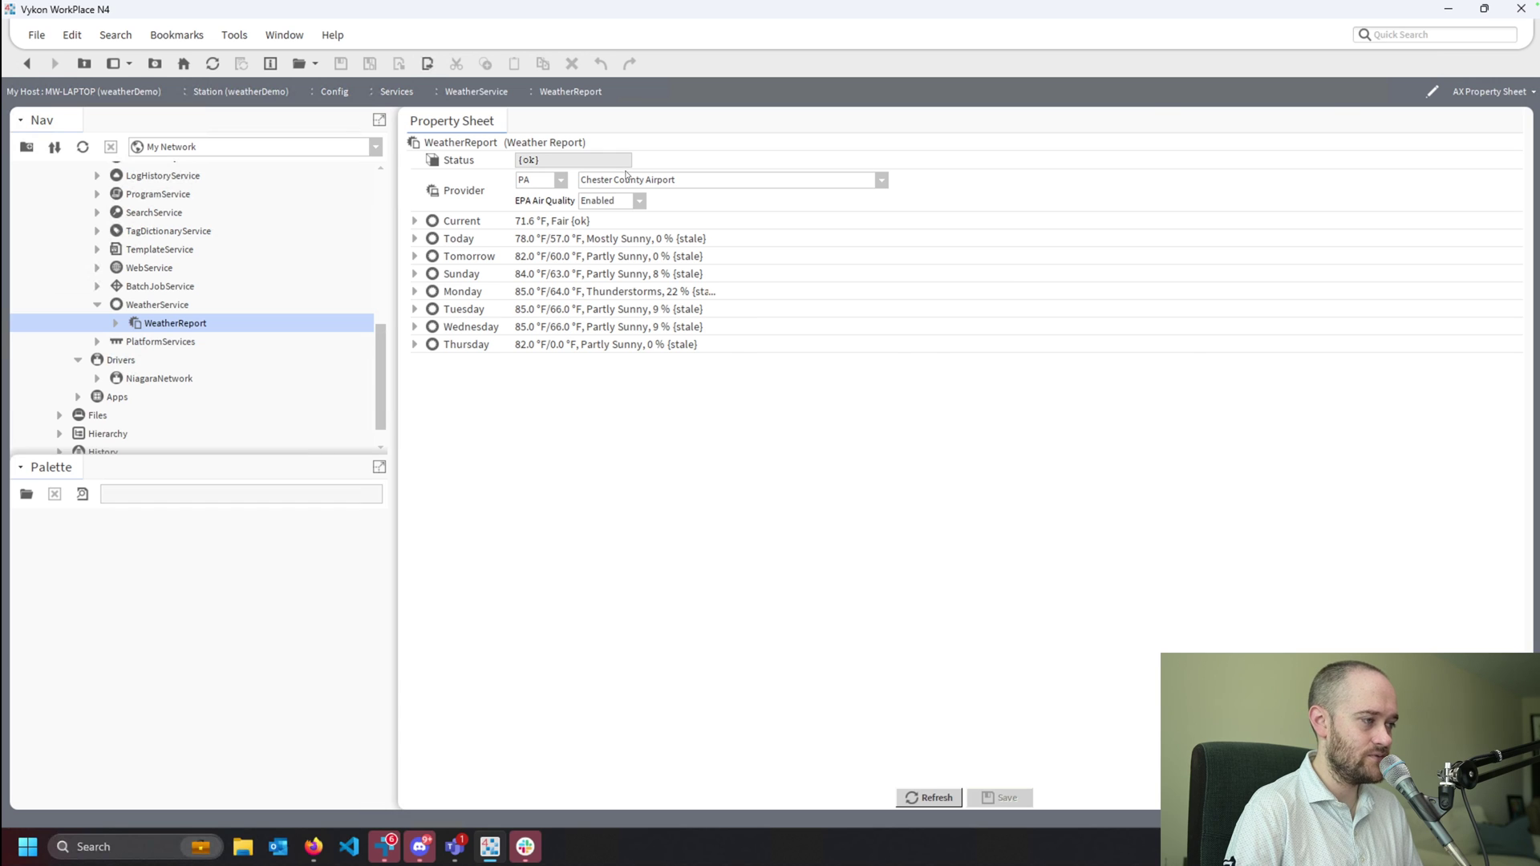
pyautogui.hotkey('alt', 'Tab')
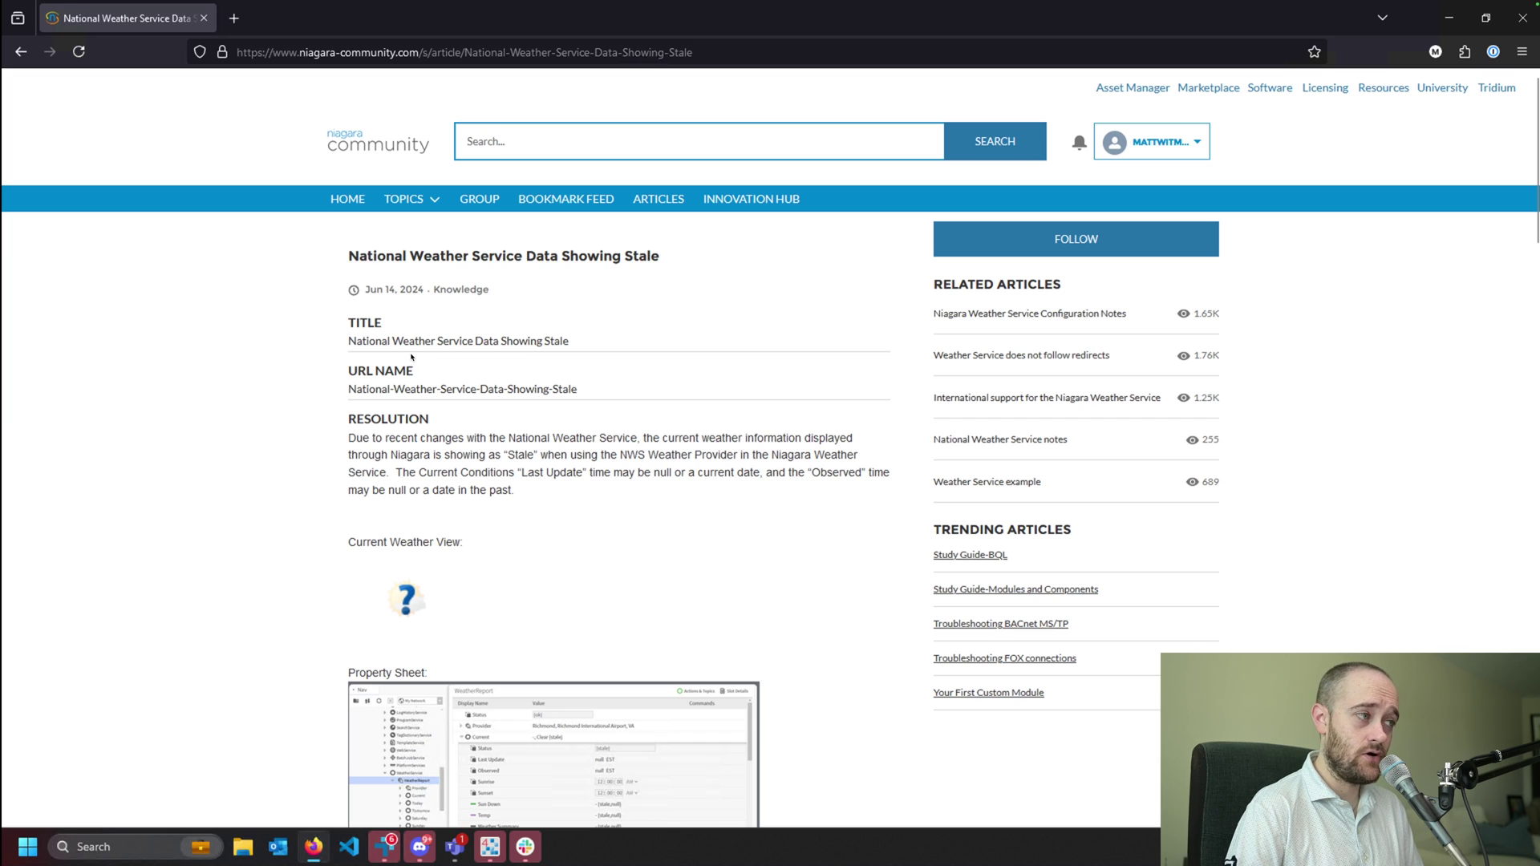
pyautogui.scroll(-2, 412, 357)
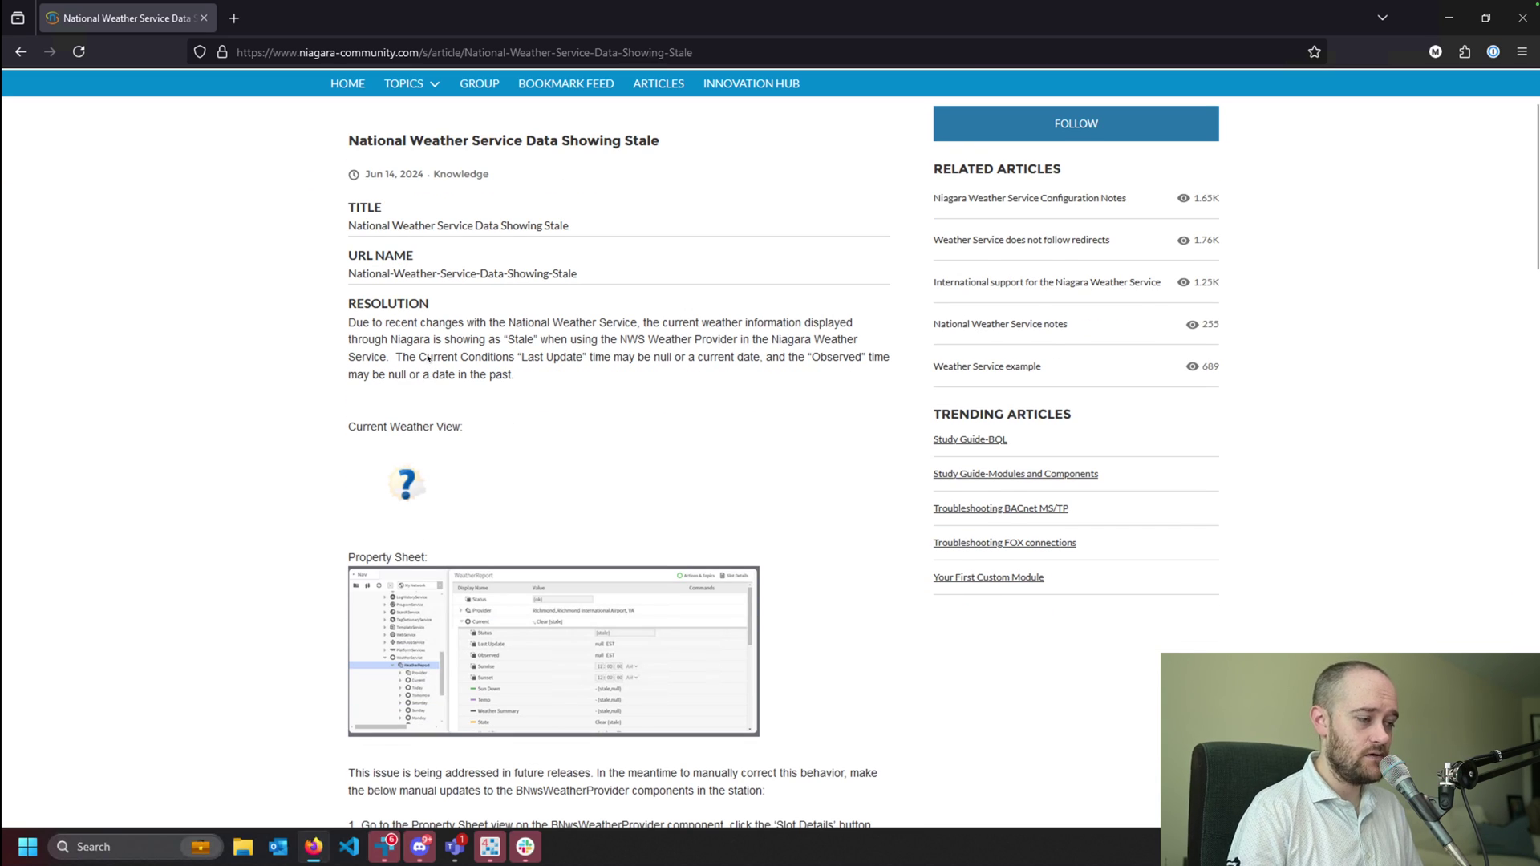
pyautogui.scroll(-6, 411, 357)
pyautogui.scroll(-1, 428, 358)
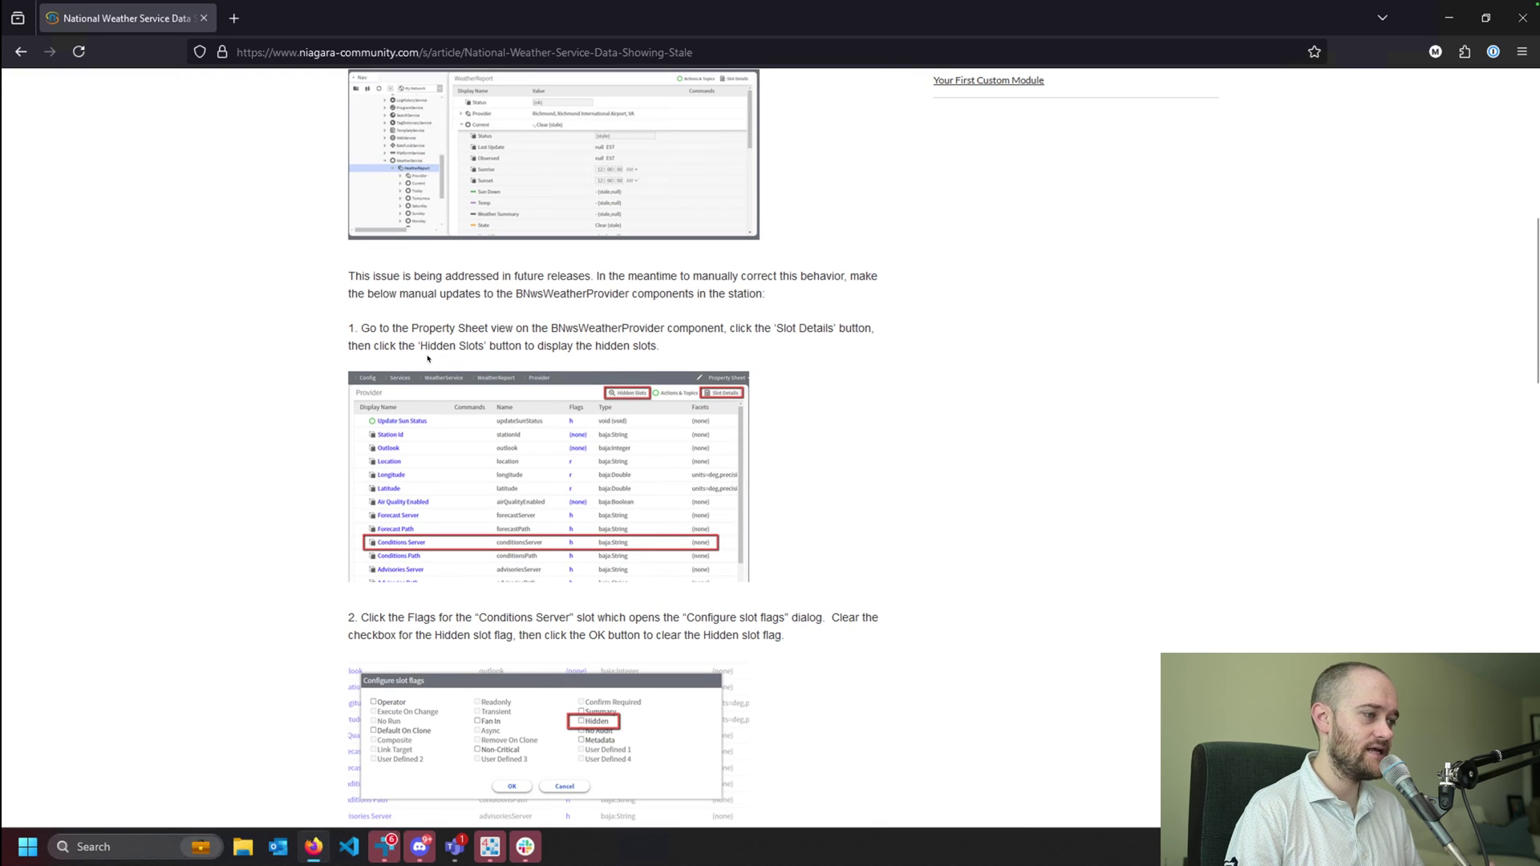
pyautogui.scroll(-20, 428, 359)
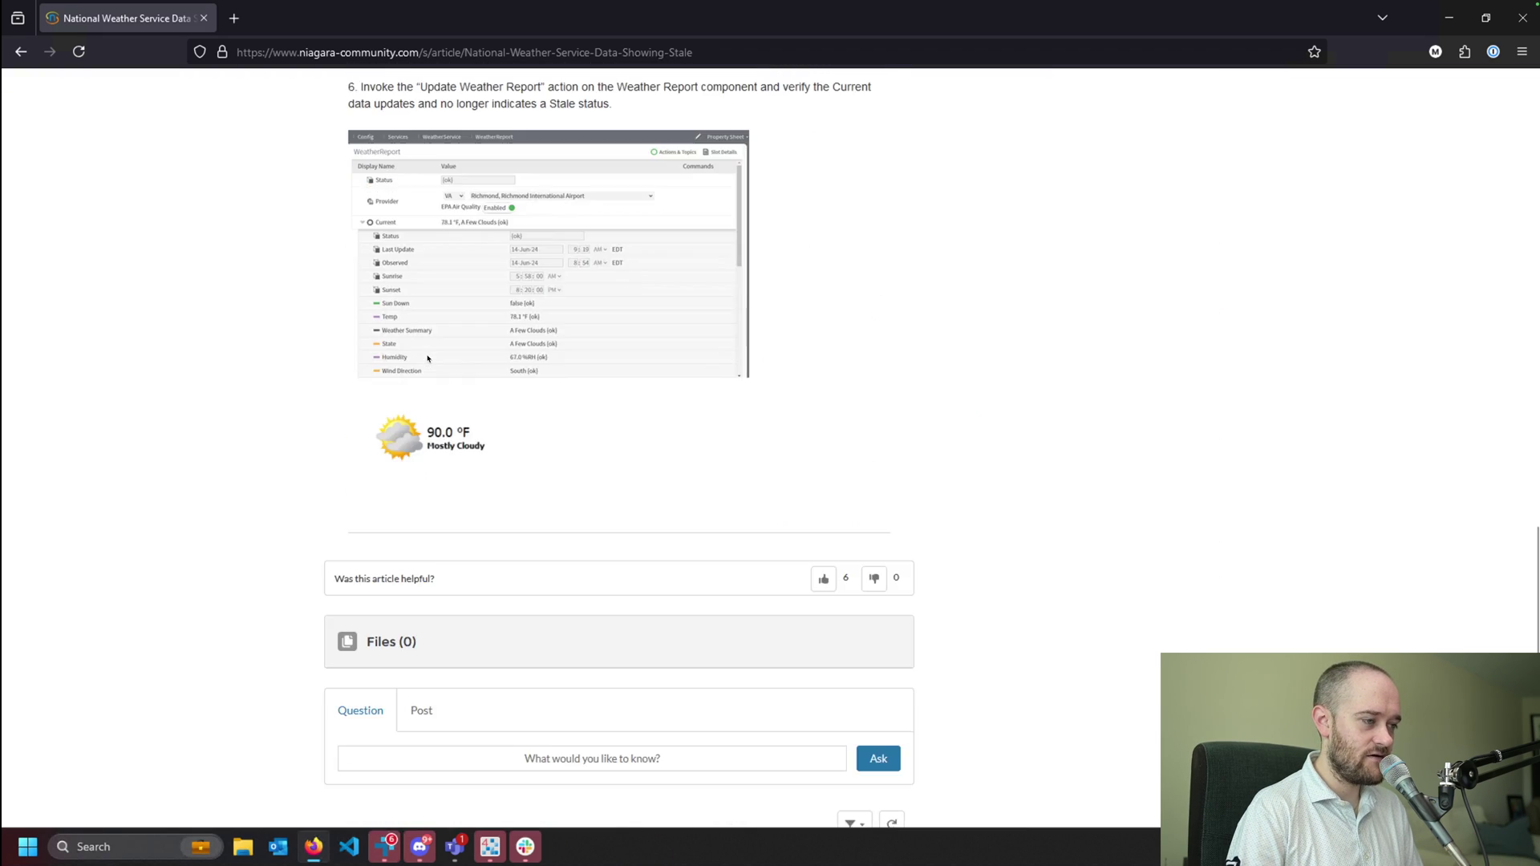
pyautogui.scroll(20, 428, 358)
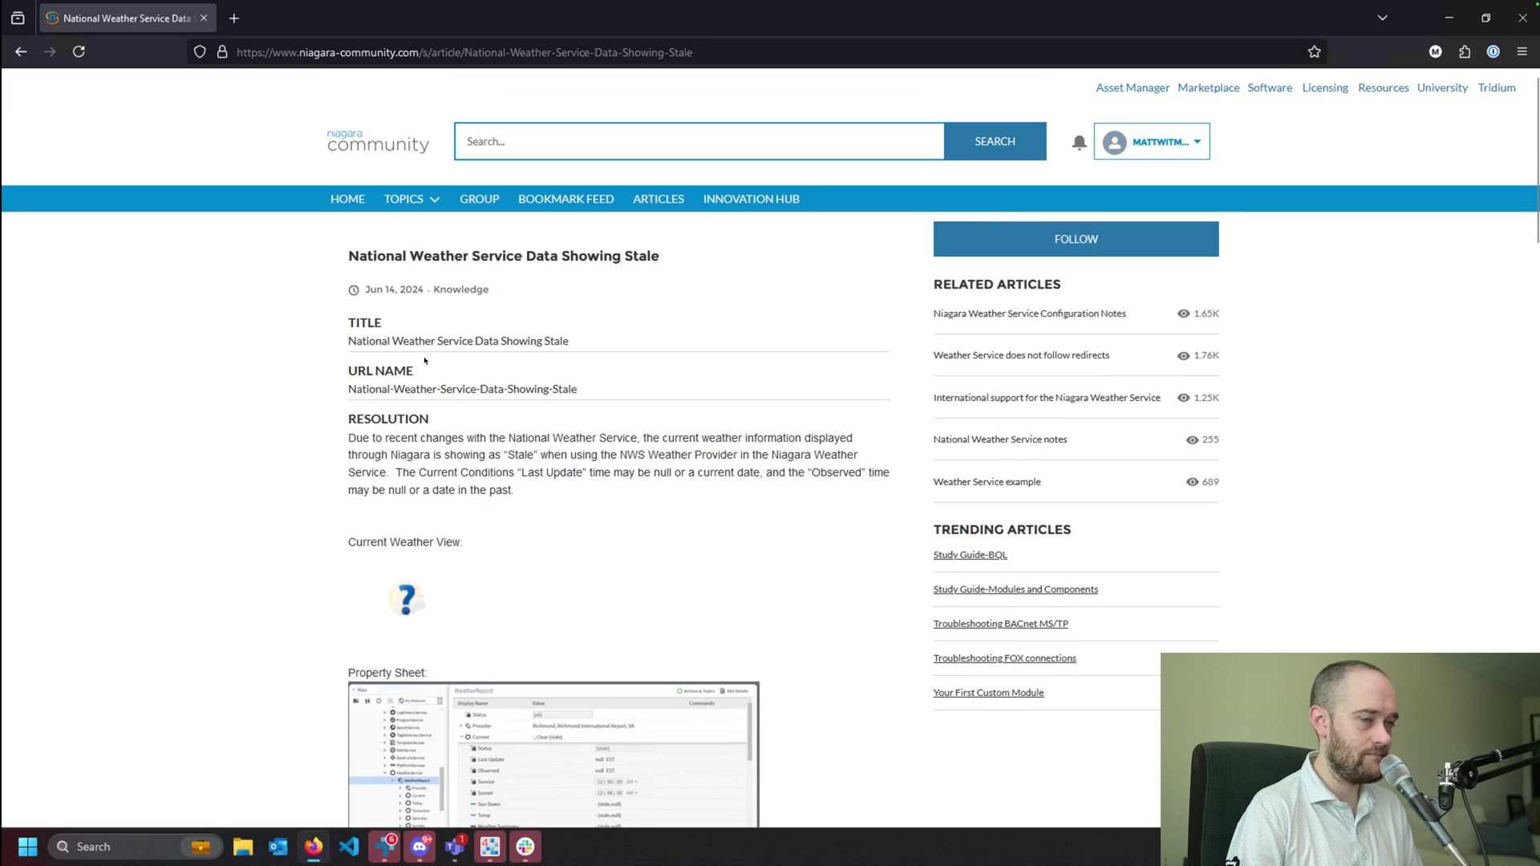